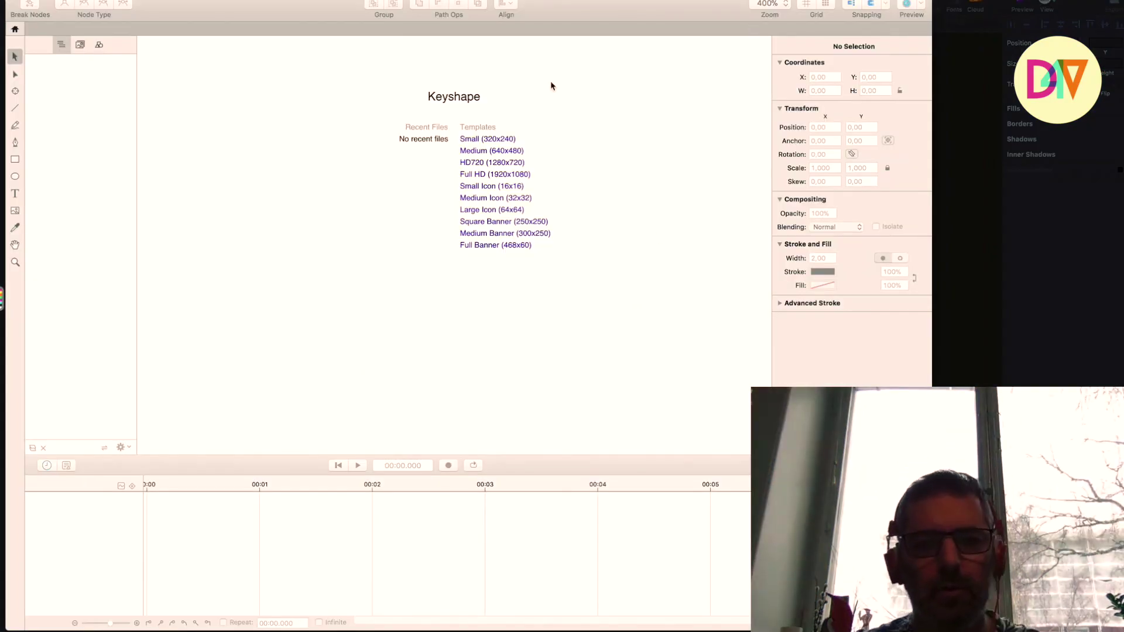
# Step: Switch from Keyshape to the Keyshape 1.6 masking announcement in Safari
pyautogui.press('super+Tab')
pyautogui.press('super+Tab')
pyautogui.press('super+Tab')
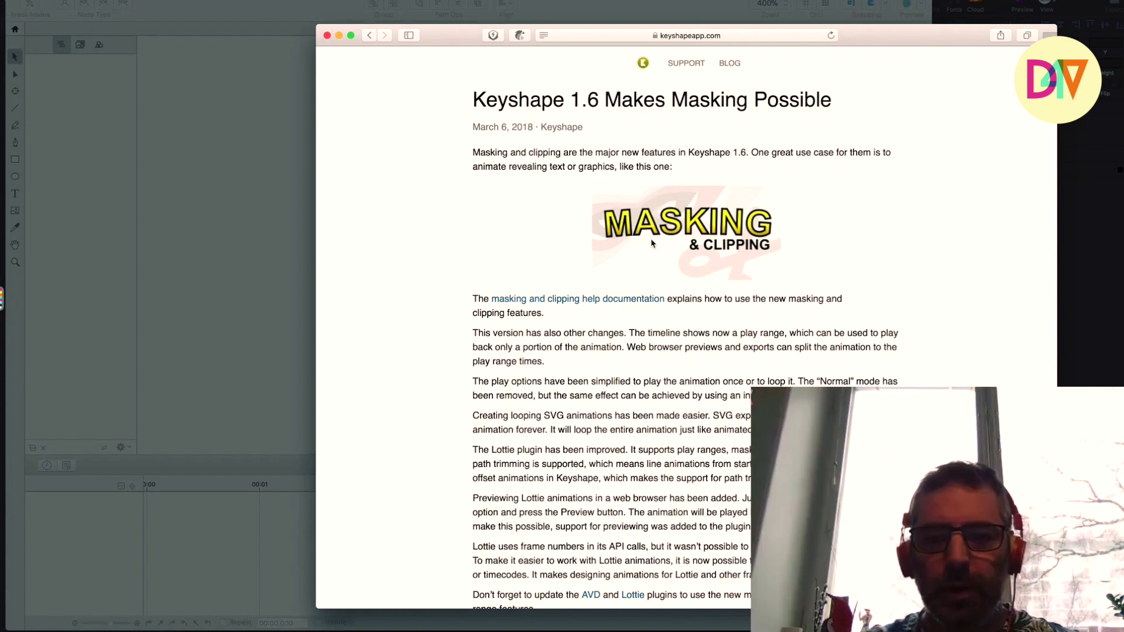
# Step: Open the masking and clipping help documentation and scroll down to Creating Masks
pyautogui.click(561, 302)
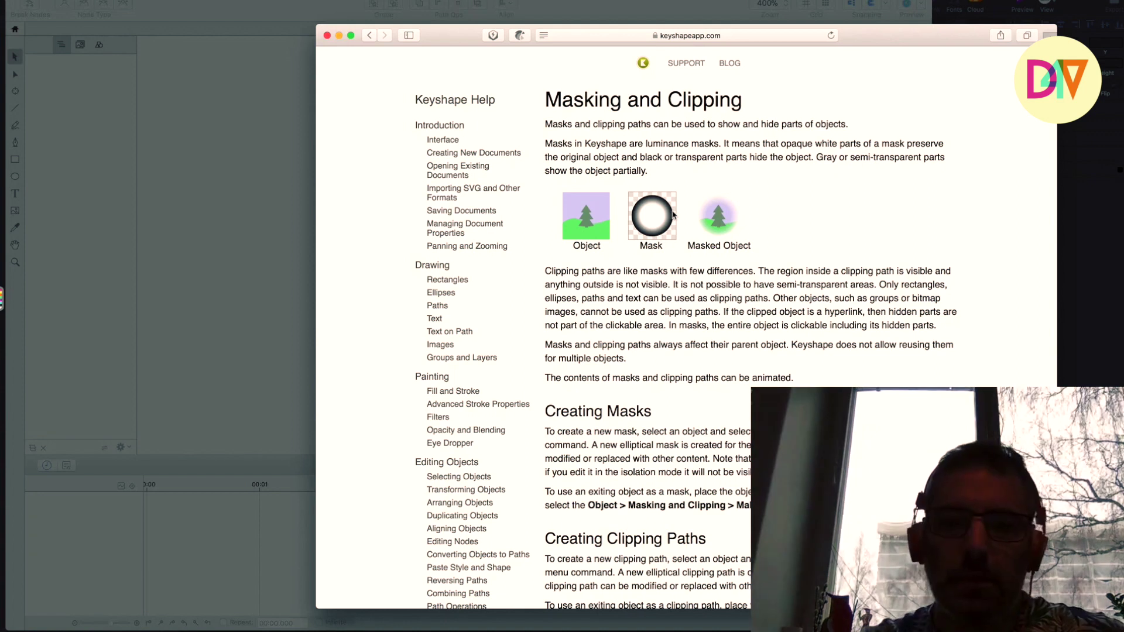
pyautogui.scroll(-1, 673, 215)
pyautogui.scroll(-3, 673, 215)
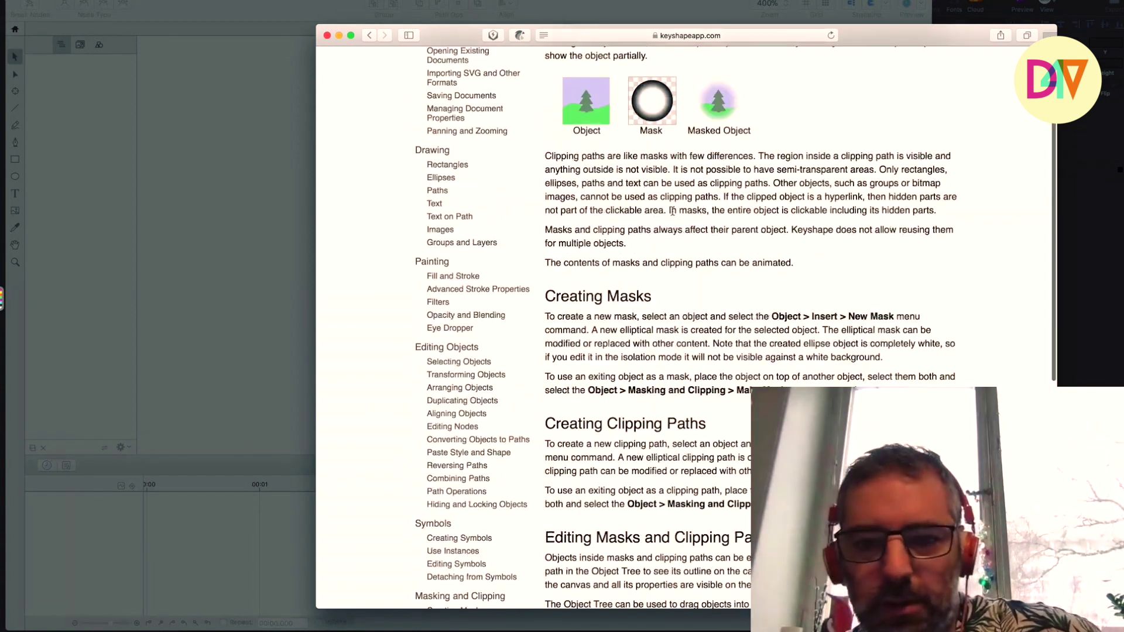
pyautogui.scroll(4, 672, 213)
pyautogui.scroll(-1, 673, 216)
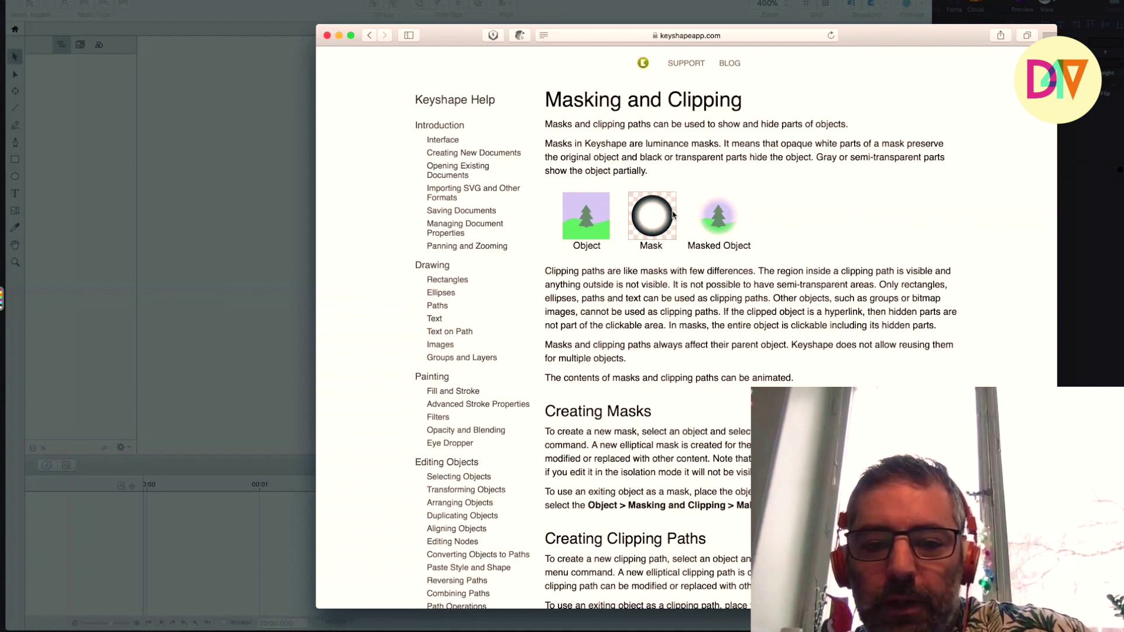
pyautogui.scroll(-5, 676, 382)
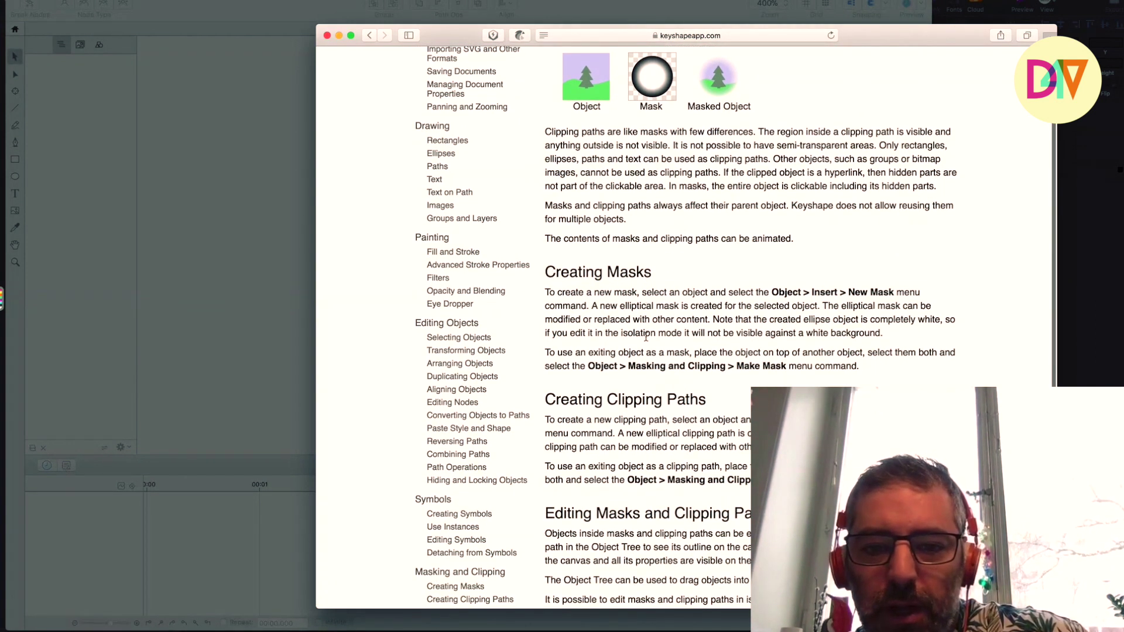
# Step: Highlight the instructions for creating a new mask, then return to Keyshape
pyautogui.moveTo(546, 296); pyautogui.dragTo(582, 304)
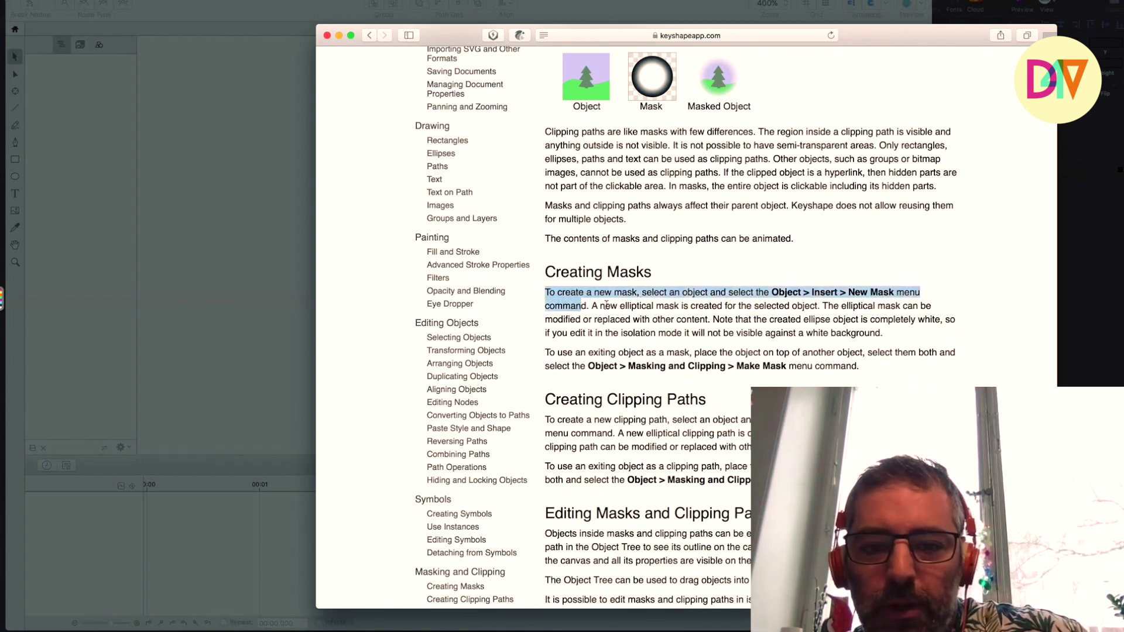
pyautogui.click(854, 348)
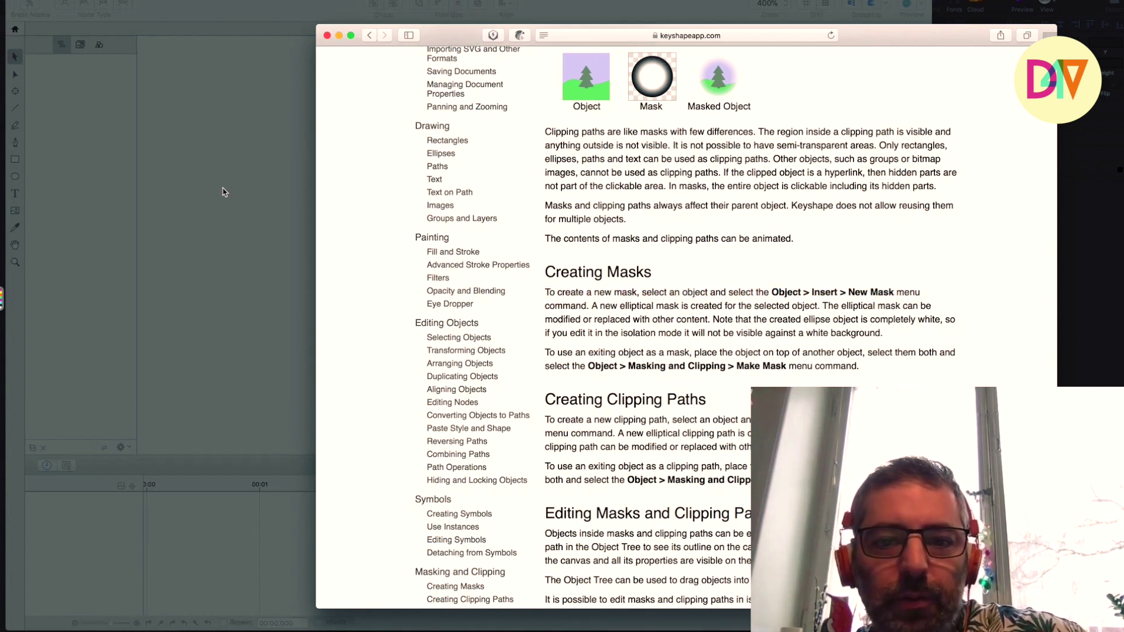
pyautogui.click(222, 192)
pyautogui.press('super+Tab')
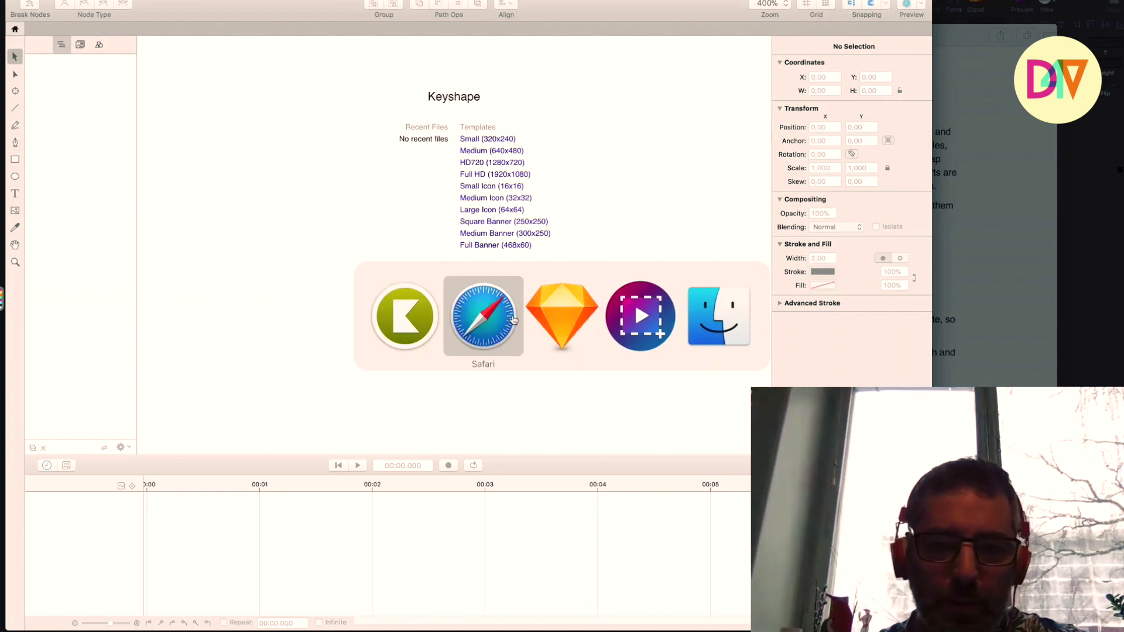
# Step: Launch Flaticon from Spotlight with 'fla' and bring the Sub icon onto the Sketch artboard
pyautogui.click(564, 318)
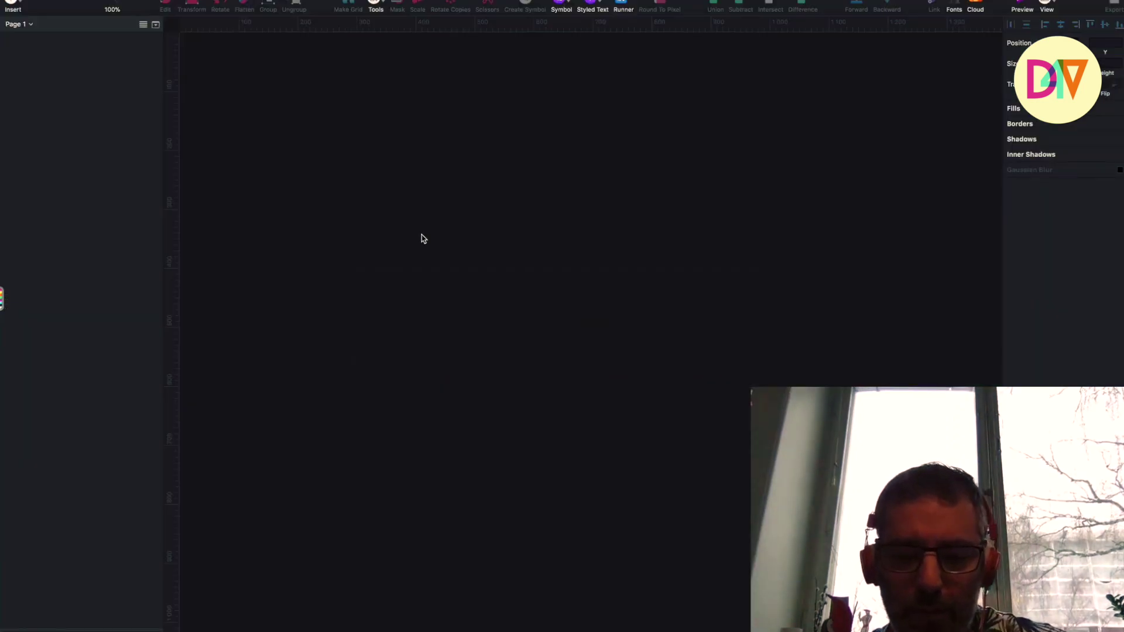
pyautogui.press('super+space')
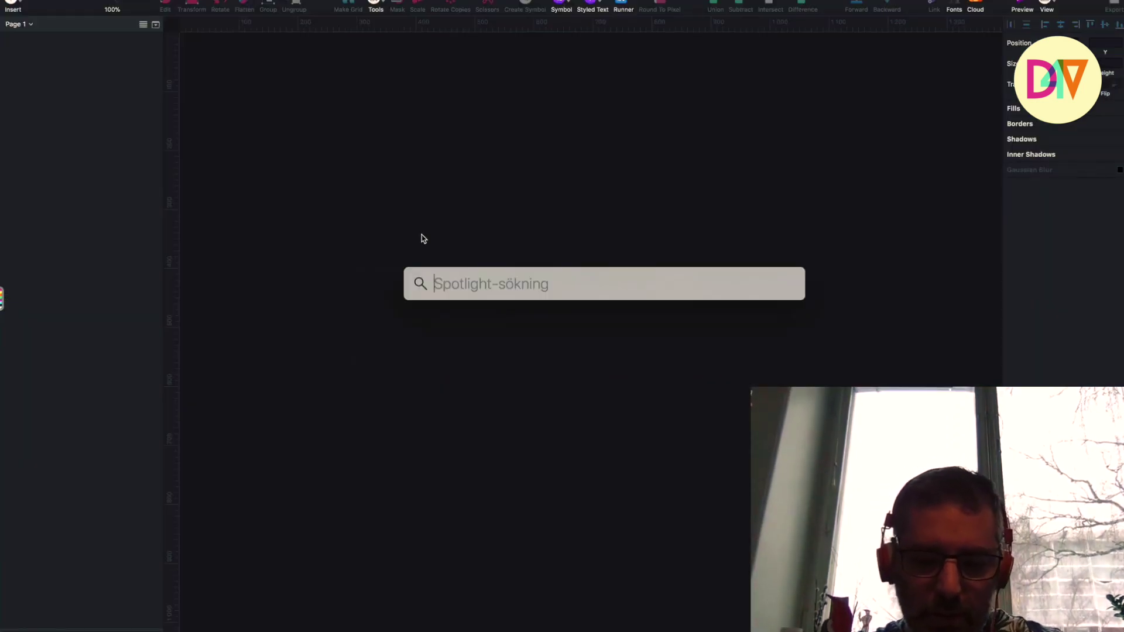
pyautogui.write('flaticon')
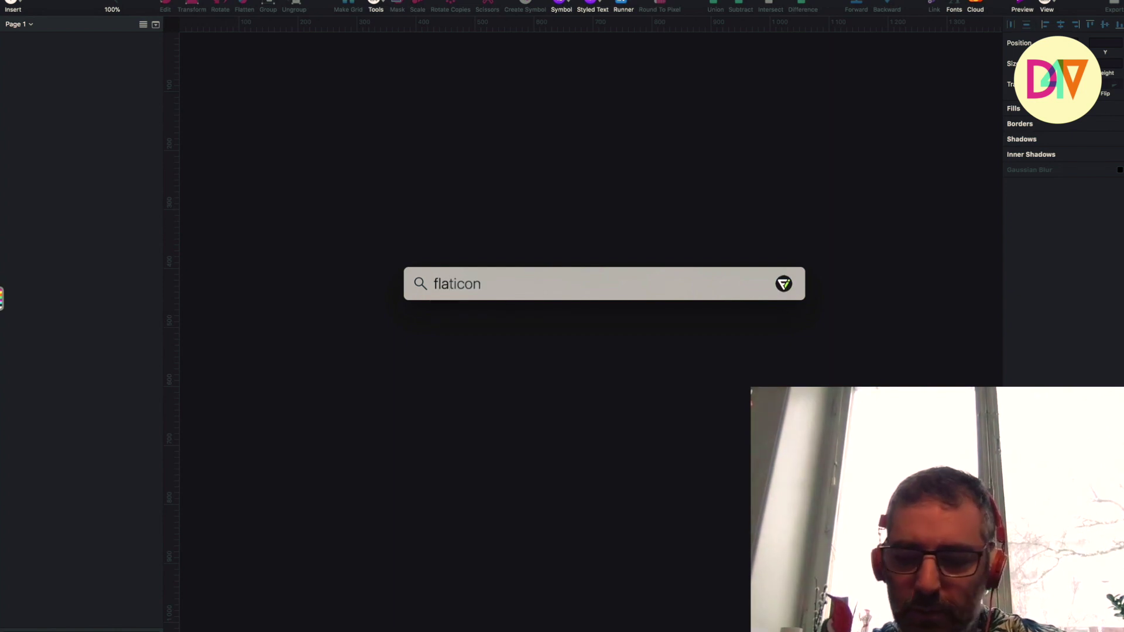
pyautogui.press('Return')
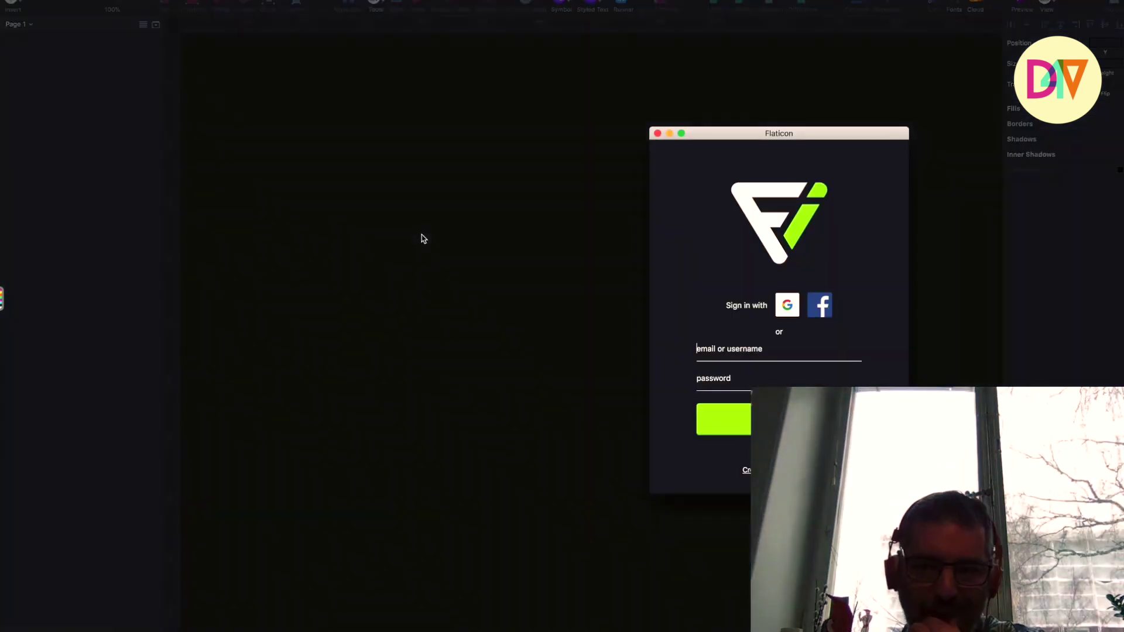
pyautogui.click(735, 351)
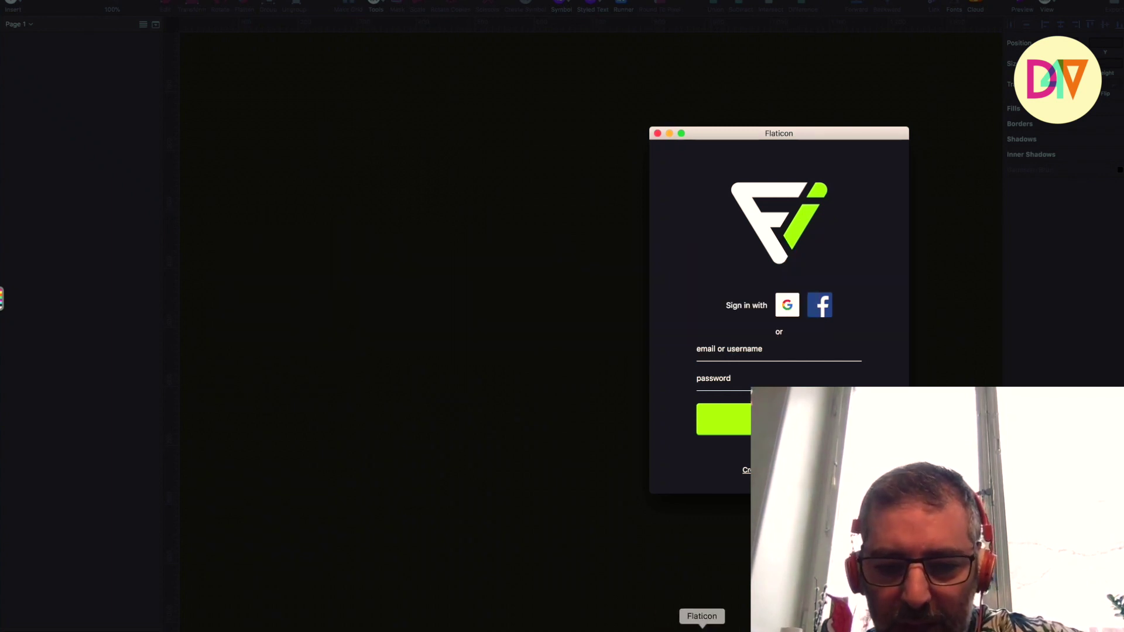
pyautogui.rightClick(651, 626)
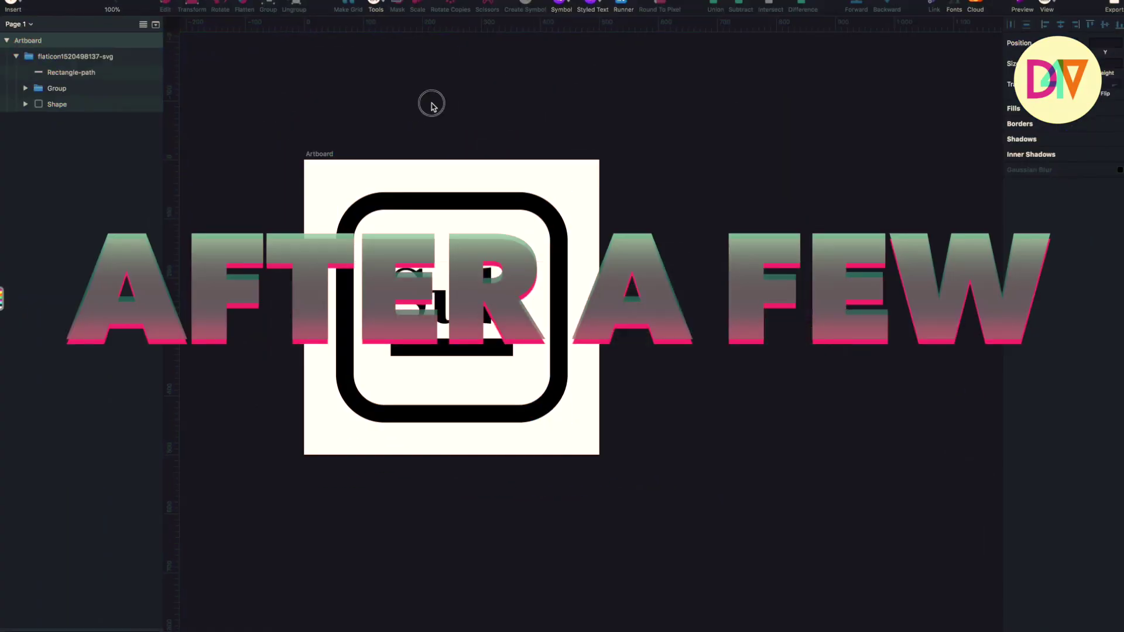
pyautogui.press('super+Tab')
pyautogui.press('super+Tab')
pyautogui.press('super+Tab')
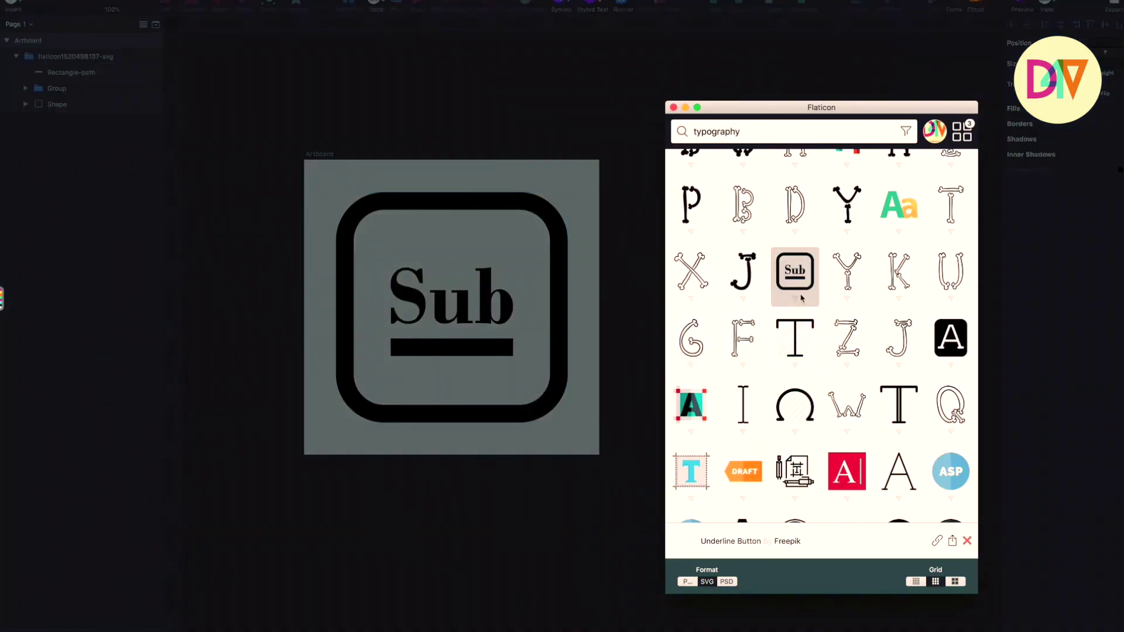
# Step: Wrap the Rectangle-path underline bar in its own group, Group 2
pyautogui.click(447, 272)
pyautogui.click(594, 100)
pyautogui.click(314, 154)
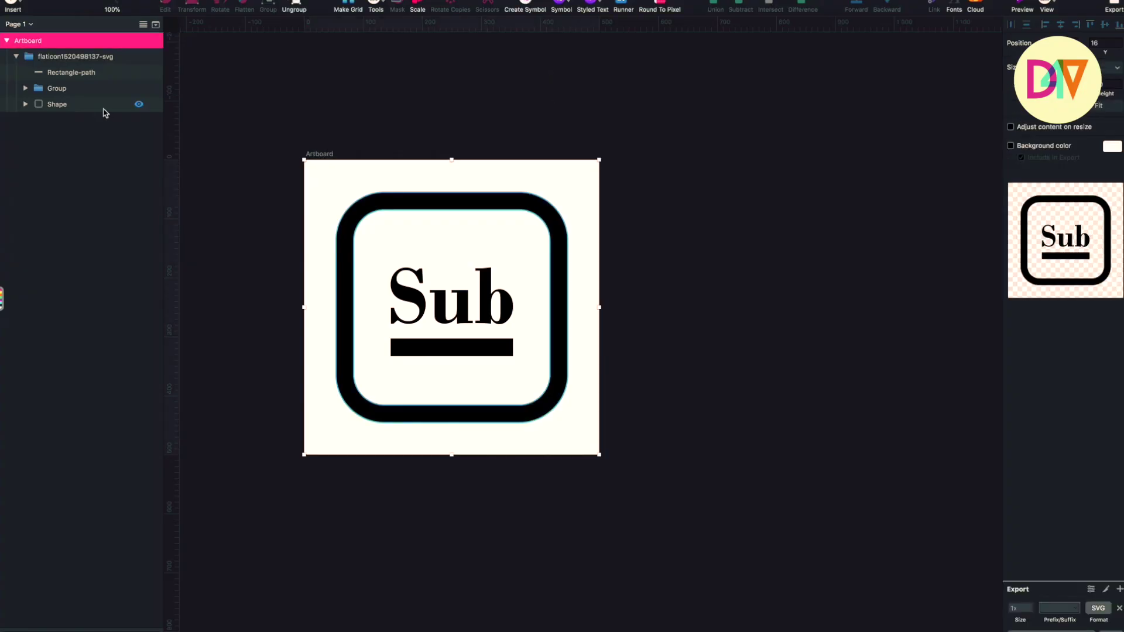
pyautogui.click(125, 91)
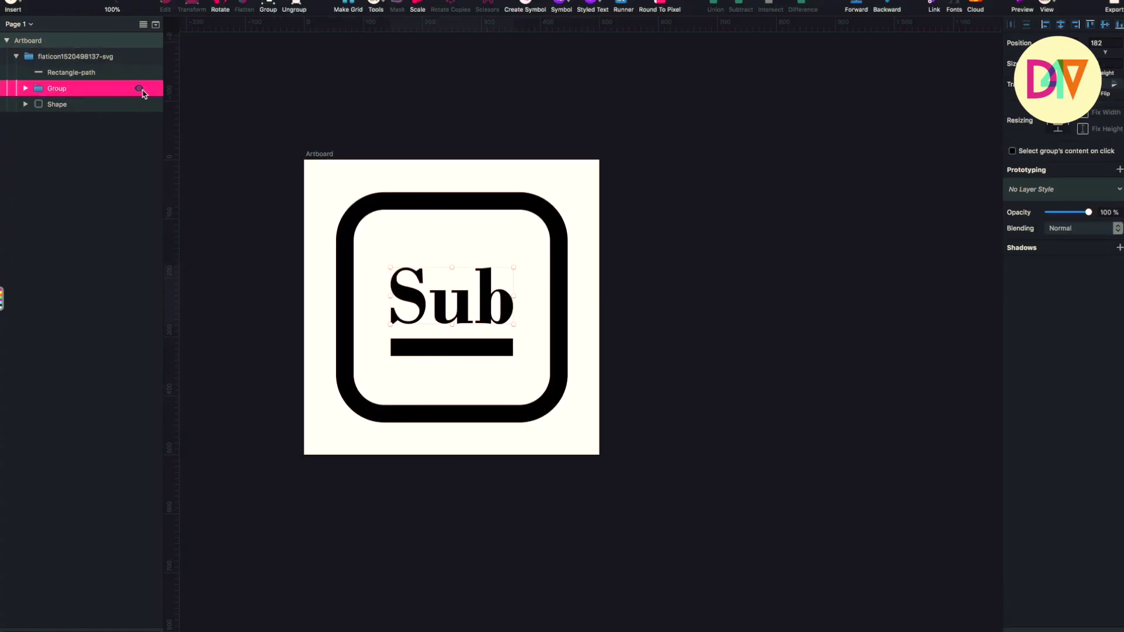
pyautogui.click(139, 74)
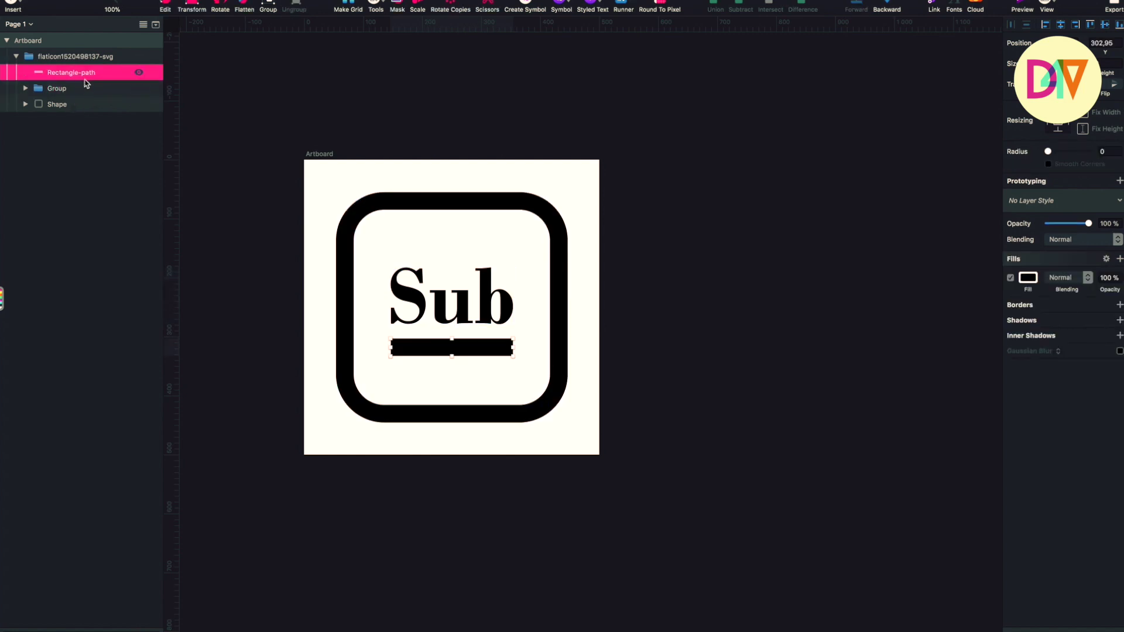
pyautogui.press('super+g')
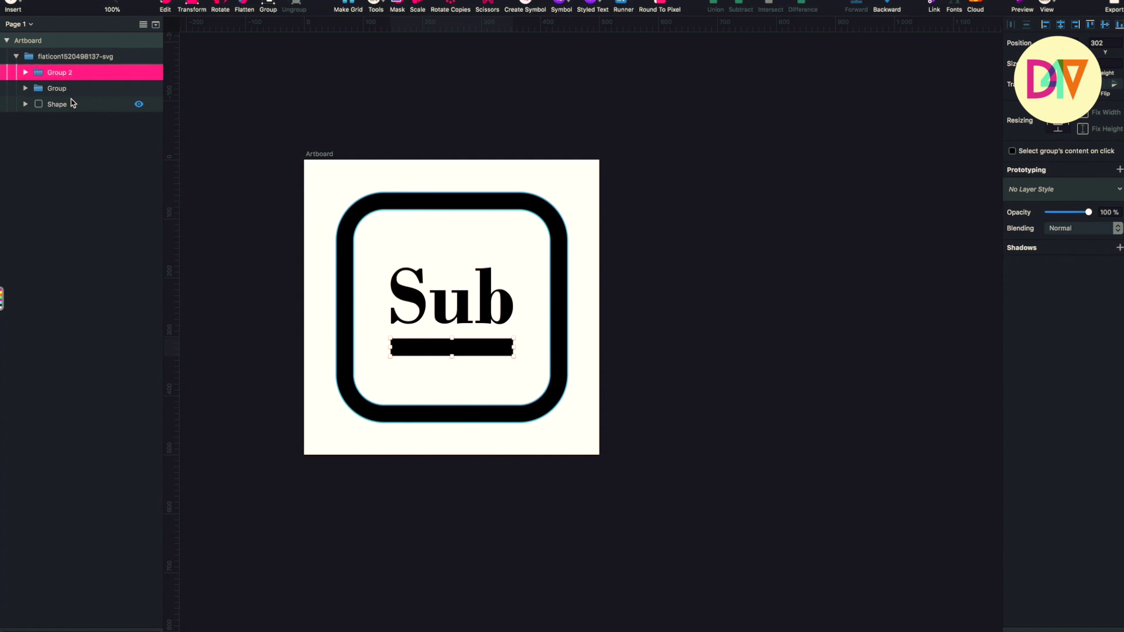
# Step: Wrap the rounded-square Shape outline in Group 3 and check the new groups
pyautogui.click(64, 105)
pyautogui.press('super+g')
pyautogui.click(58, 74)
pyautogui.click(56, 92)
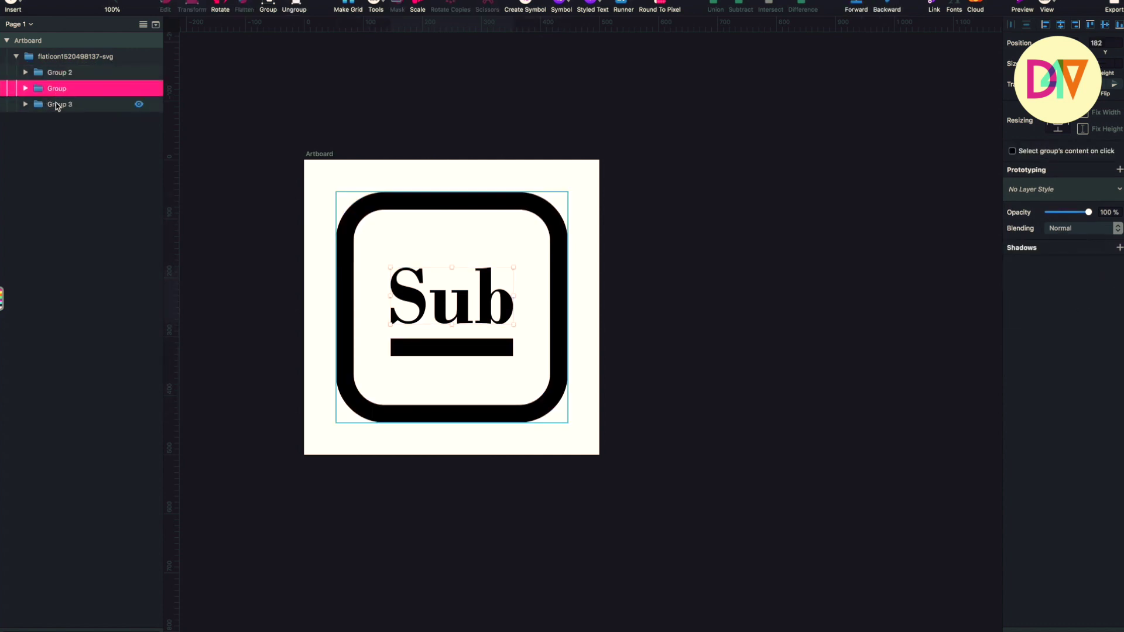
pyautogui.click(58, 104)
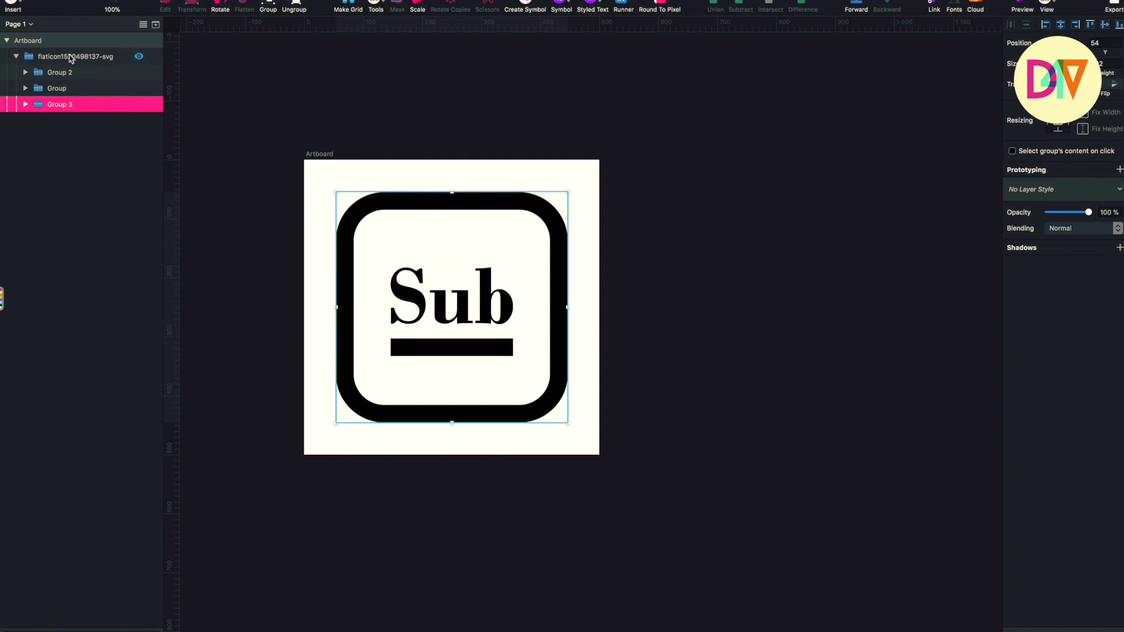
# Step: Export the artboard as SVG, replacing the existing MaskingTryout.svg
pyautogui.click(328, 155)
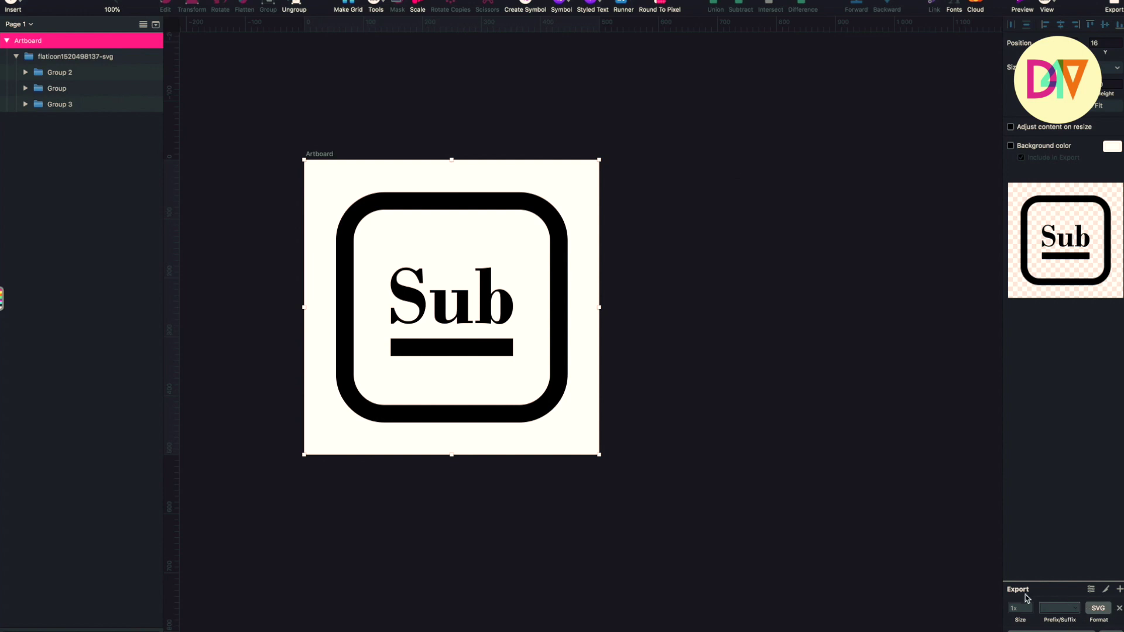
pyautogui.click(1060, 630)
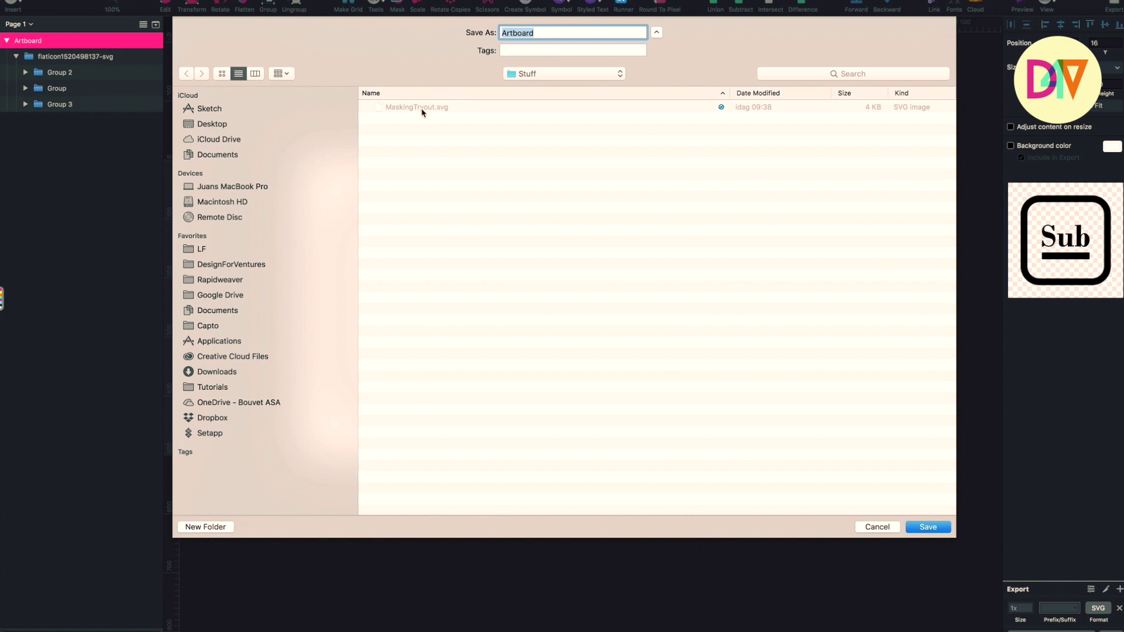
pyautogui.click(420, 107)
pyautogui.click(929, 526)
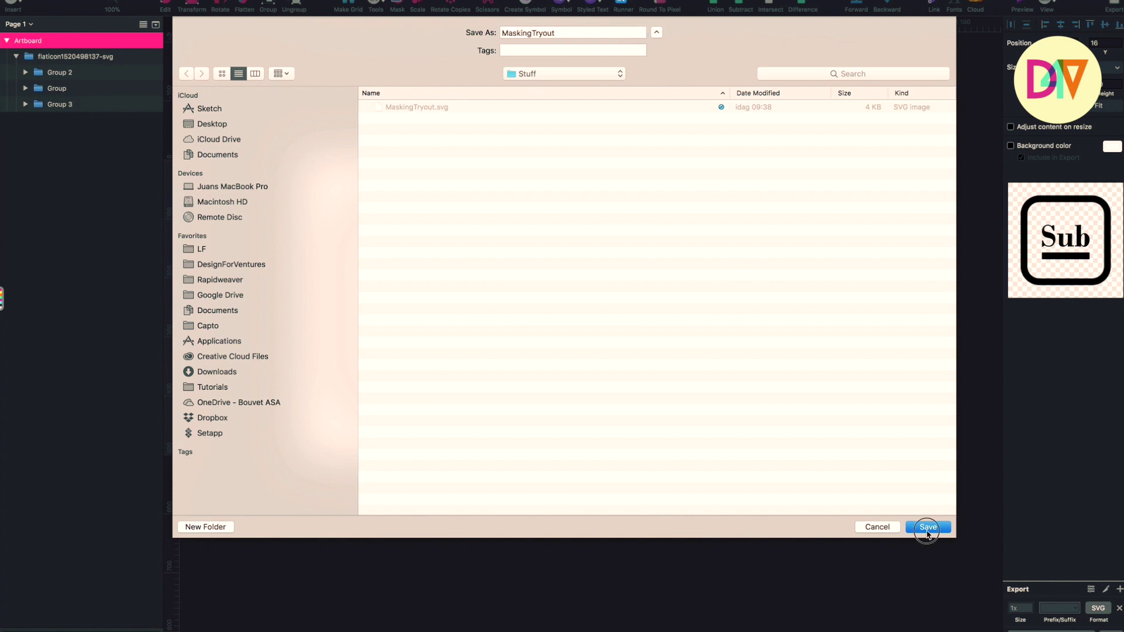
pyautogui.click(647, 88)
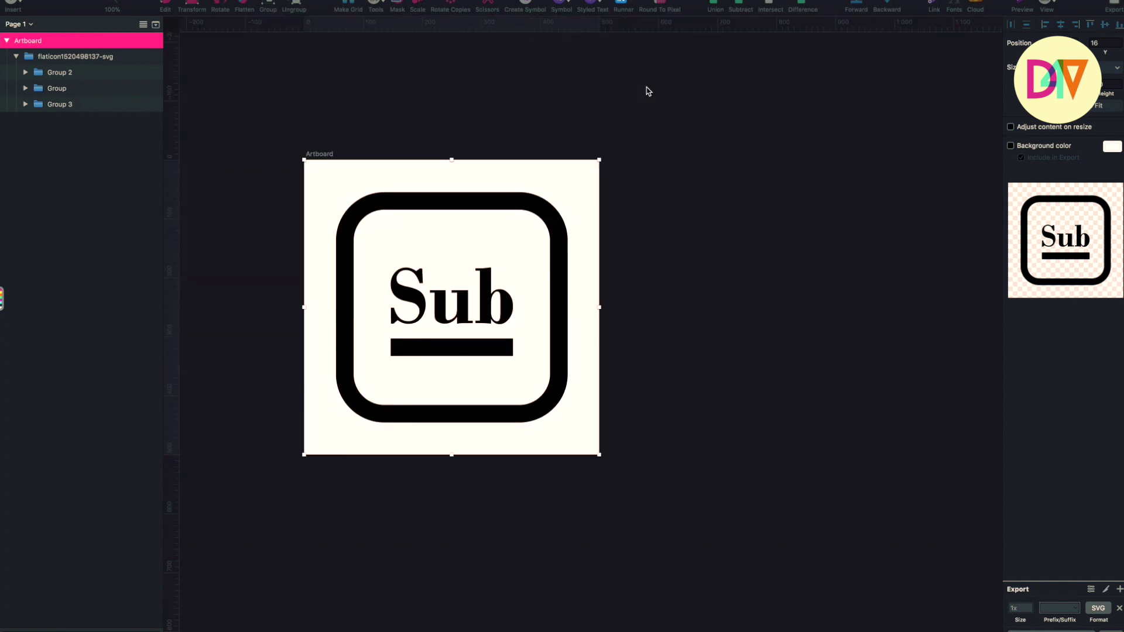
# Step: Switch back to Keyshape, then over to the Stuff folder in Finder
pyautogui.press('super+Tab')
pyautogui.click(640, 316)
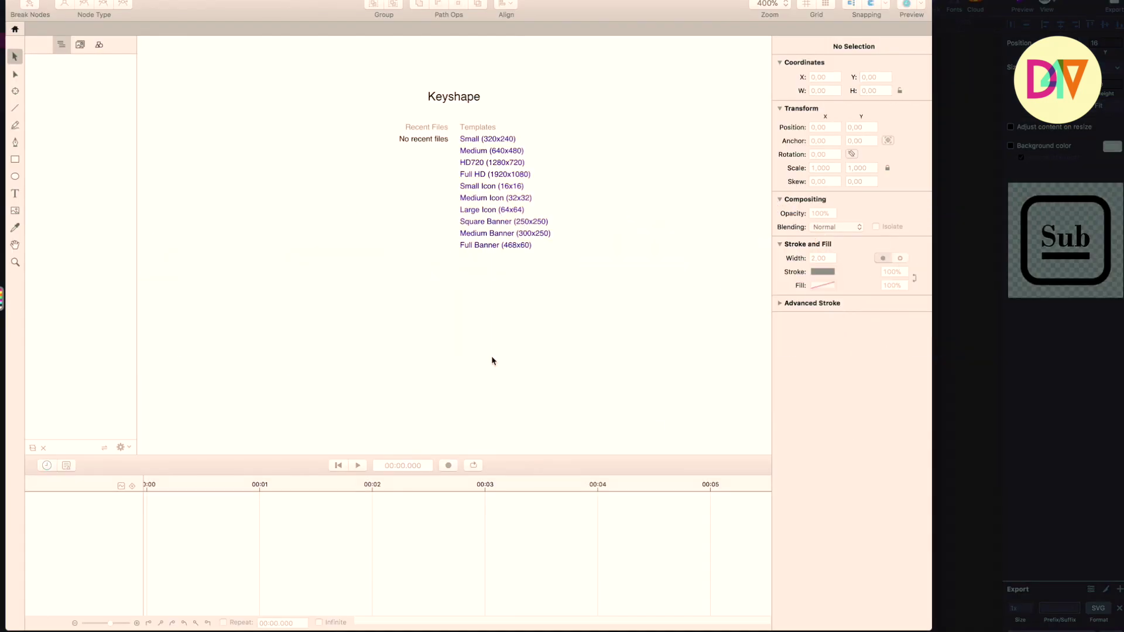
pyautogui.press('super+Tab')
pyautogui.press('super+Tab')
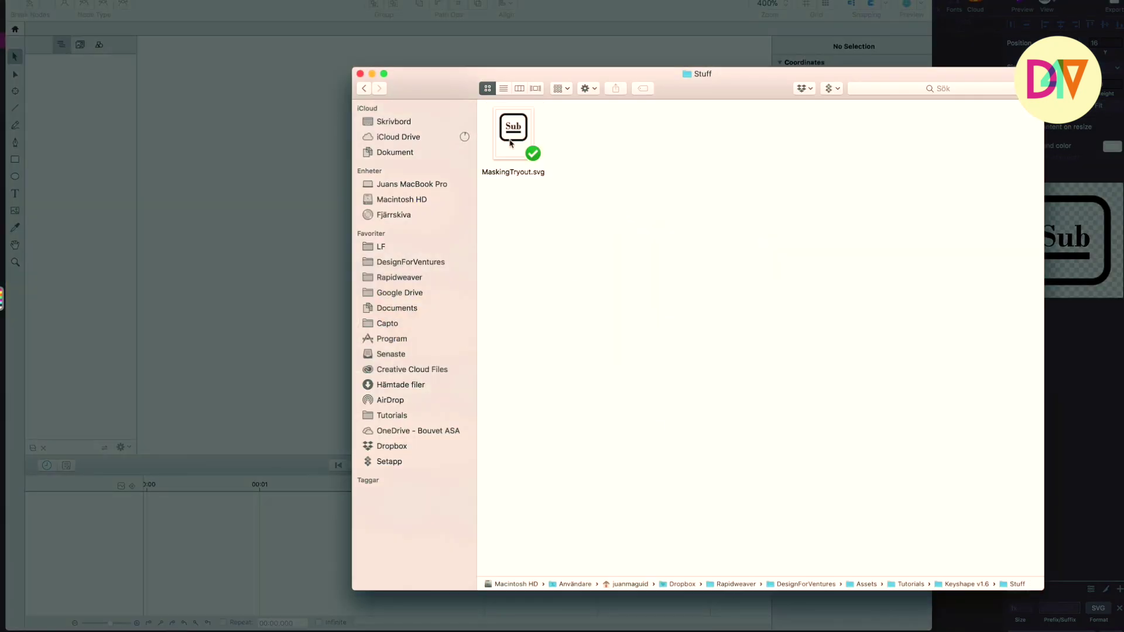
# Step: Drop MaskingTryout.svg into Keyshape, enlarge the window to full screen, and select the icon group
pyautogui.moveTo(511, 133); pyautogui.dragTo(641, 509)
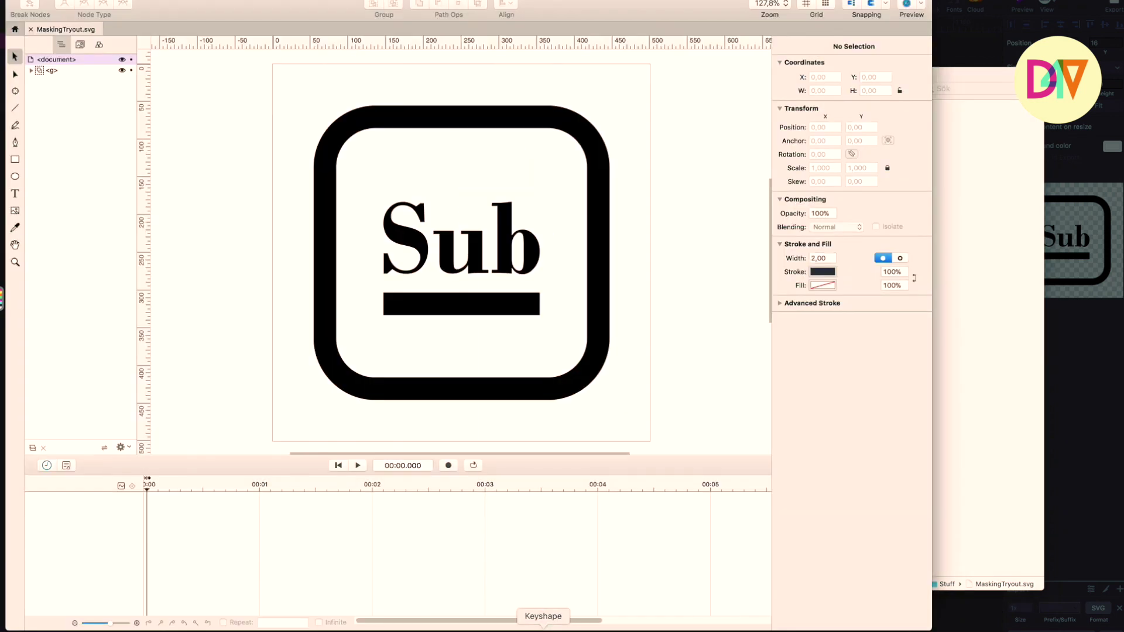
pyautogui.moveTo(923, 626); pyautogui.dragTo(1122, 631)
pyautogui.click(507, 133)
pyautogui.moveTo(367, 159)
pyautogui.mouseDown()
pyautogui.moveTo(314, 141)
pyautogui.moveTo(343, 152)
pyautogui.mouseUp()
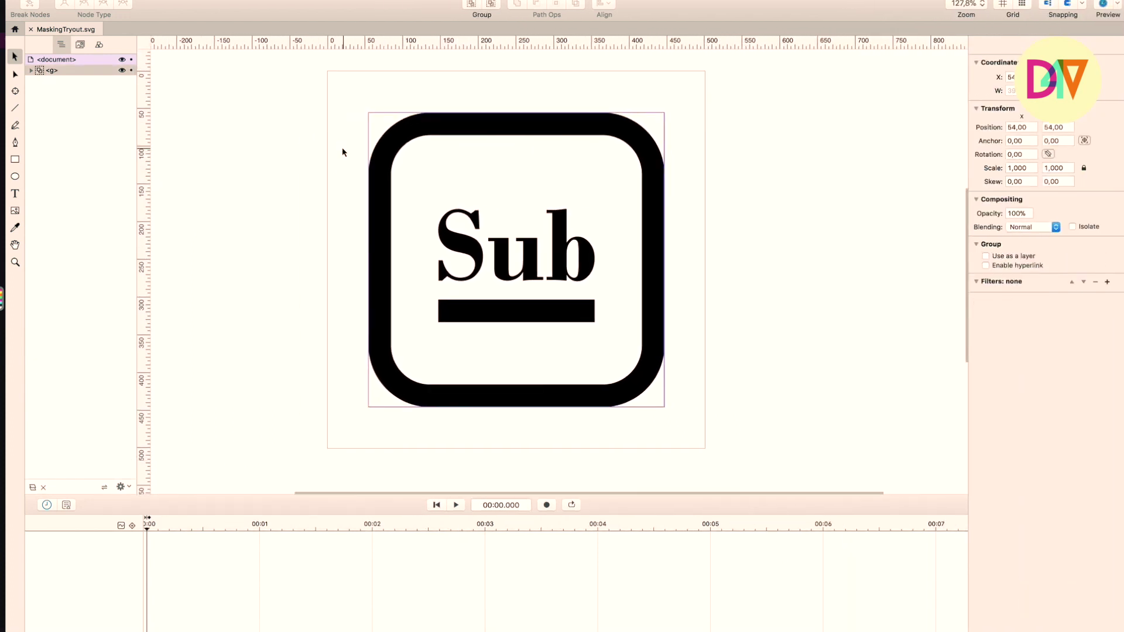
pyautogui.press('super+Tab')
pyautogui.press('super+Tab')
pyautogui.press('super+Tab')
pyautogui.press('super+Tab')
pyautogui.press('super+Tab')
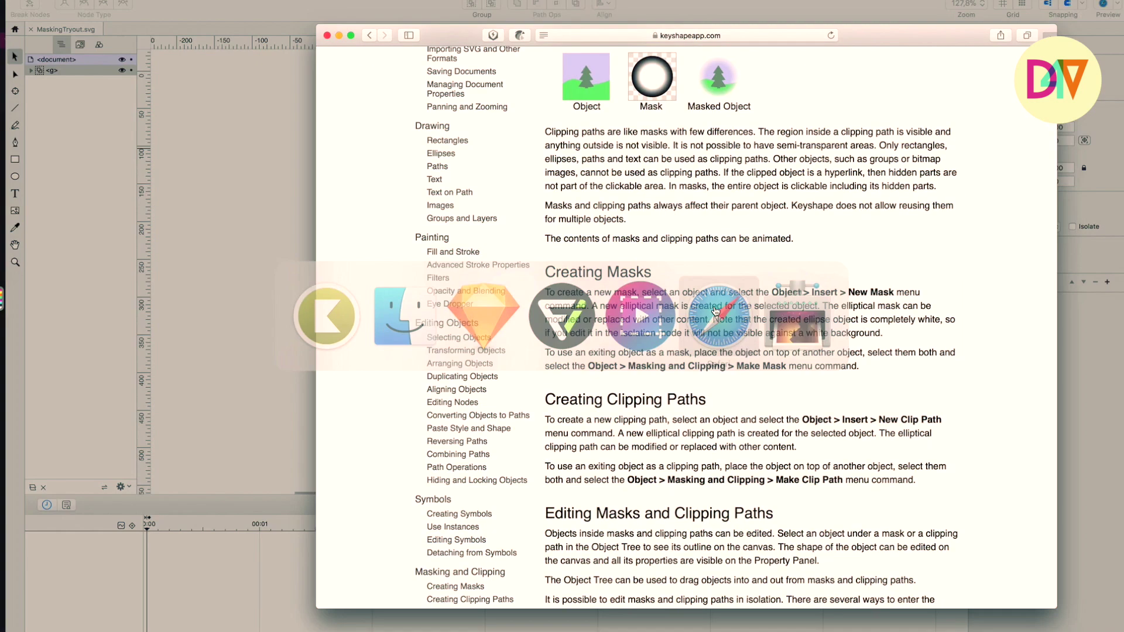
# Step: Find and highlight the help paragraph on using an existing object as a clipping path, then return to Keyshape
pyautogui.scroll(1, 671, 342)
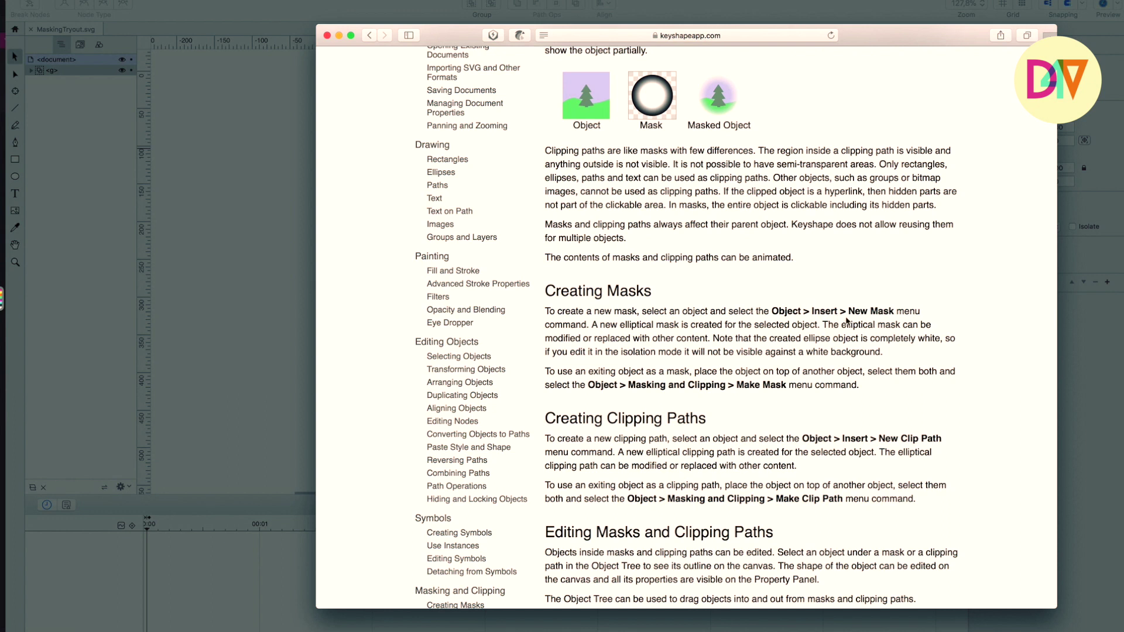
pyautogui.scroll(-5, 774, 329)
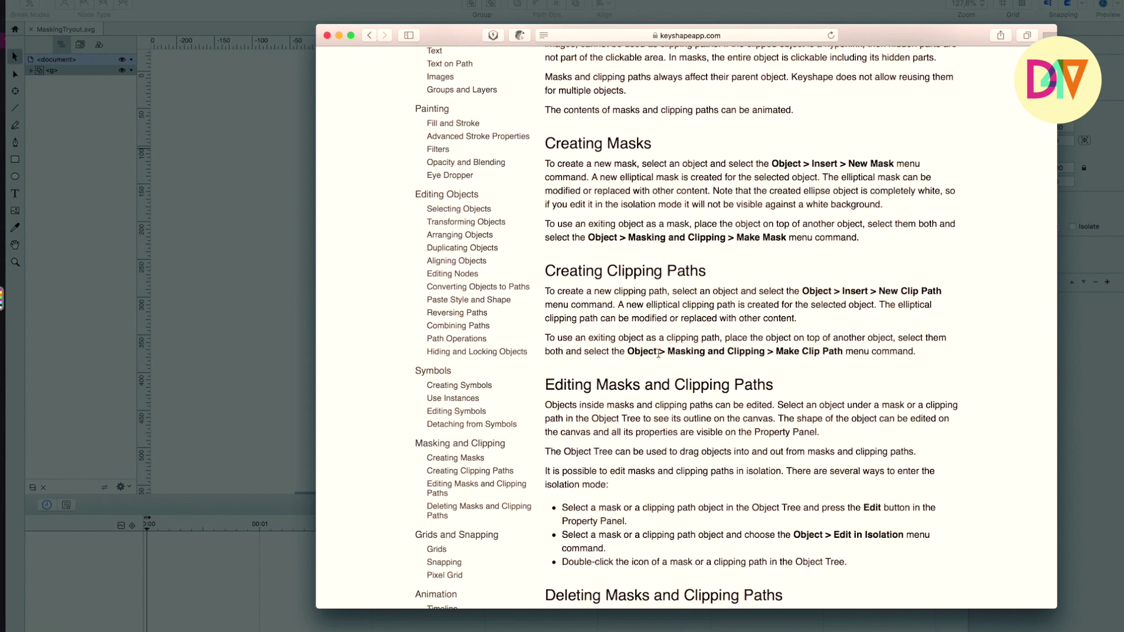
pyautogui.moveTo(547, 340); pyautogui.dragTo(935, 355)
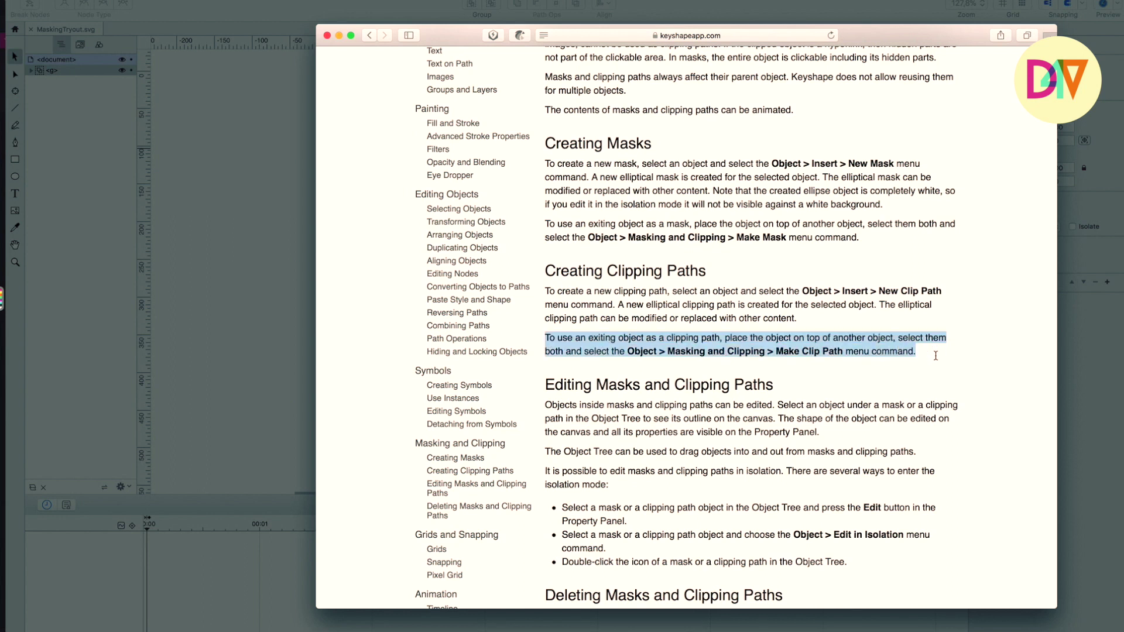
pyautogui.click(574, 339)
pyautogui.click(225, 216)
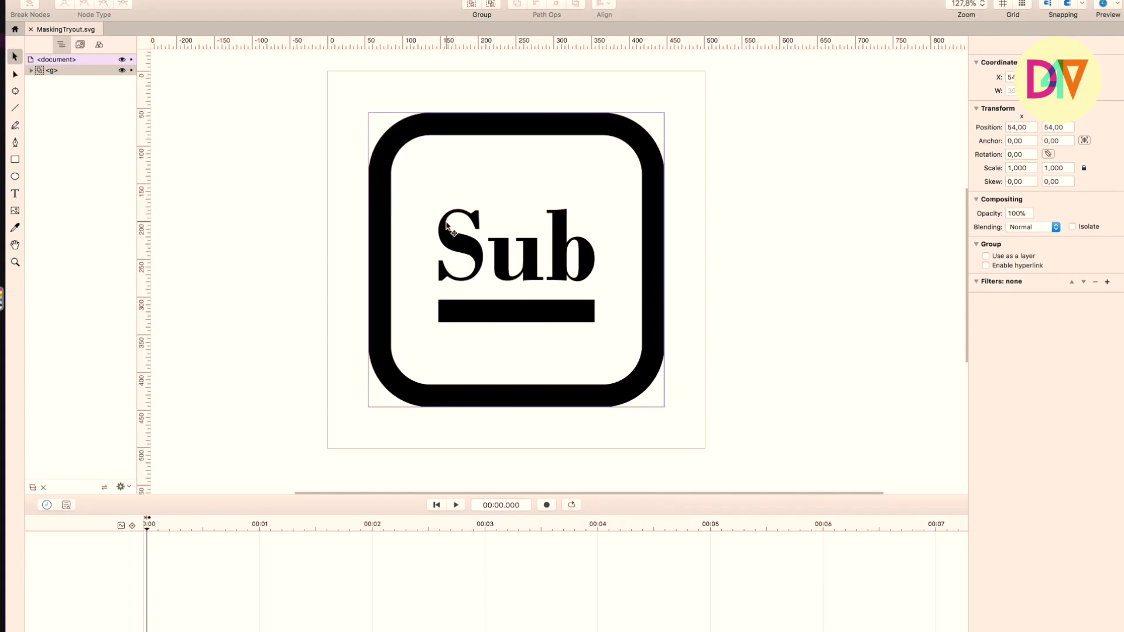
# Step: Expand the icon group in the Object Tree and rename the text group to 'sub'
pyautogui.click(31, 70)
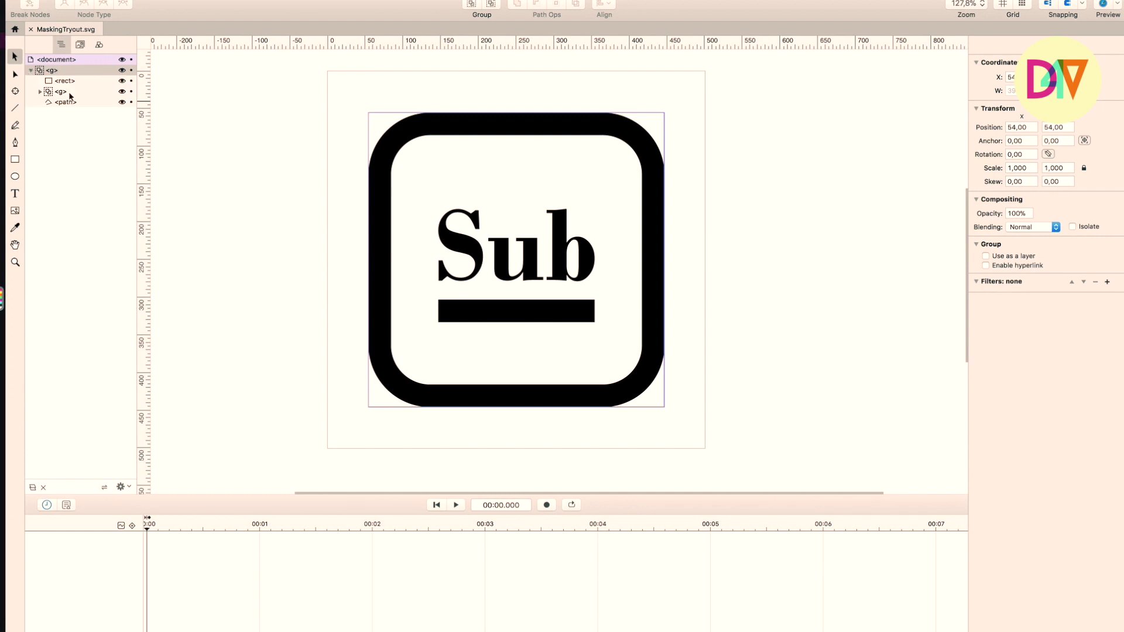
pyautogui.click(70, 93)
pyautogui.click(121, 92)
pyautogui.click(121, 92)
pyautogui.doubleClick(69, 94)
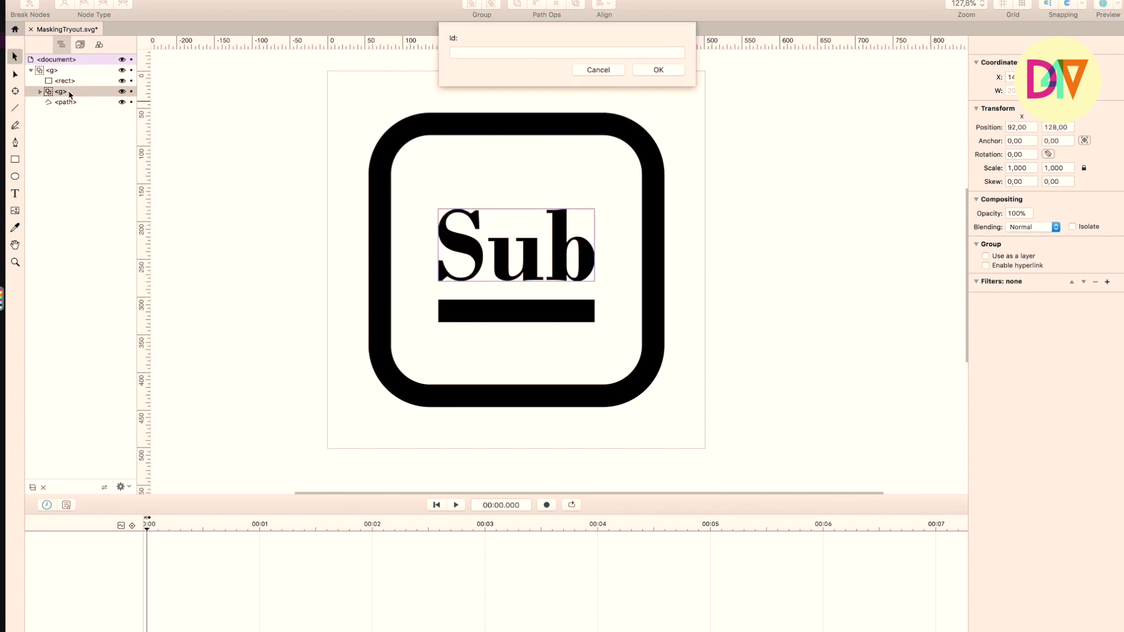
pyautogui.write('sub')
pyautogui.press('Return')
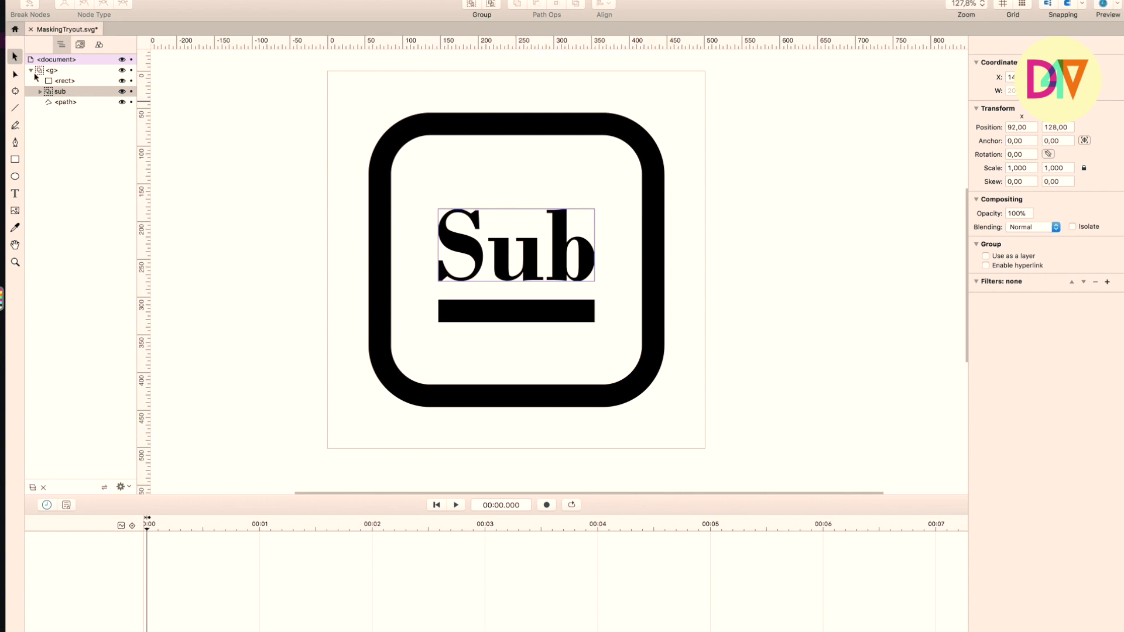
# Step: Rename the underline rectangle to 'line' and the rounded outline path to 'frame'
pyautogui.click(61, 81)
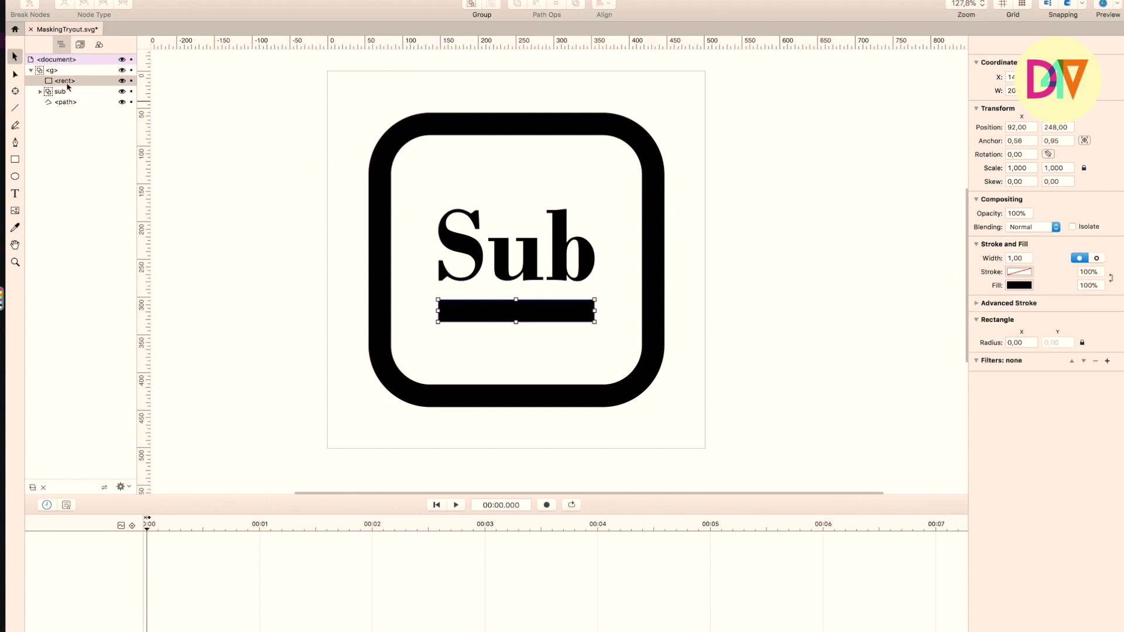
pyautogui.doubleClick(68, 84)
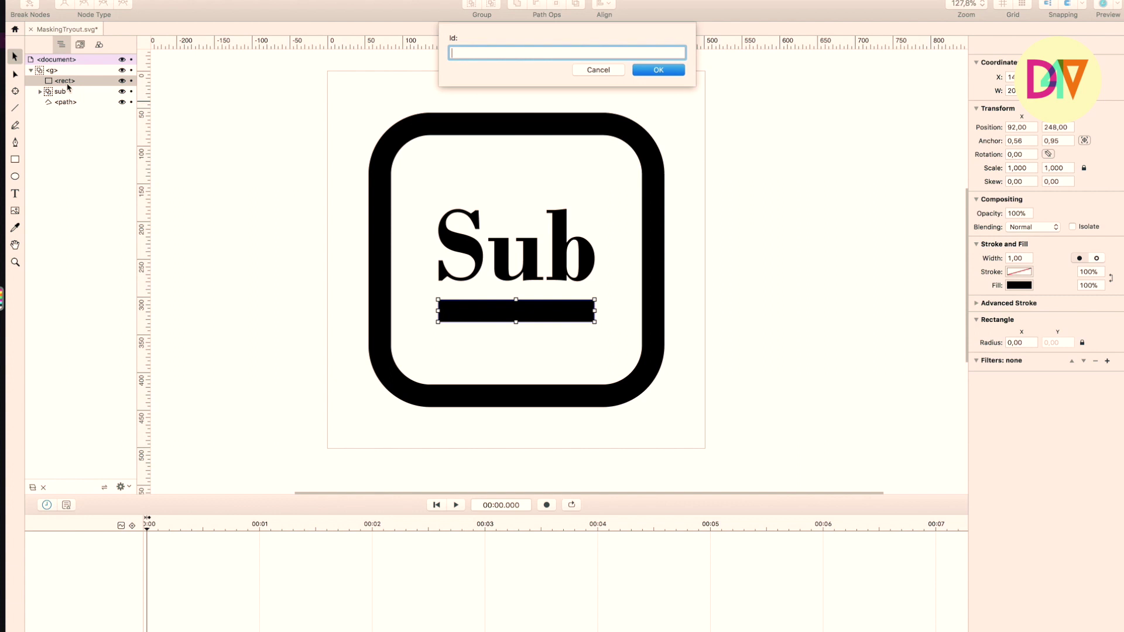
pyautogui.press('Return')
pyautogui.click(57, 100)
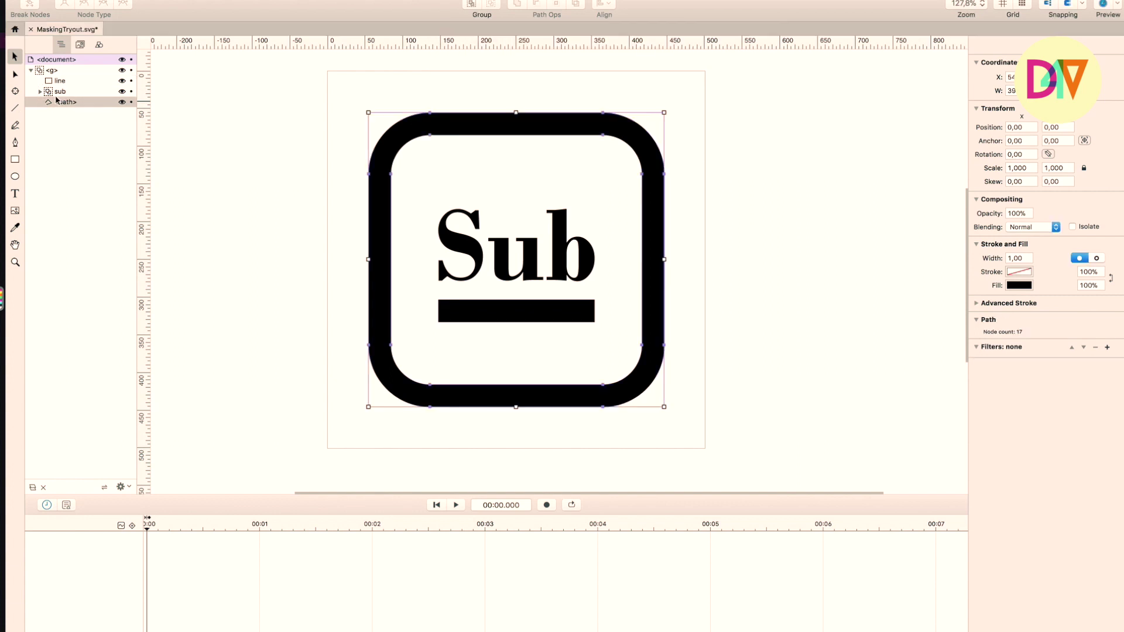
pyautogui.doubleClick(57, 101)
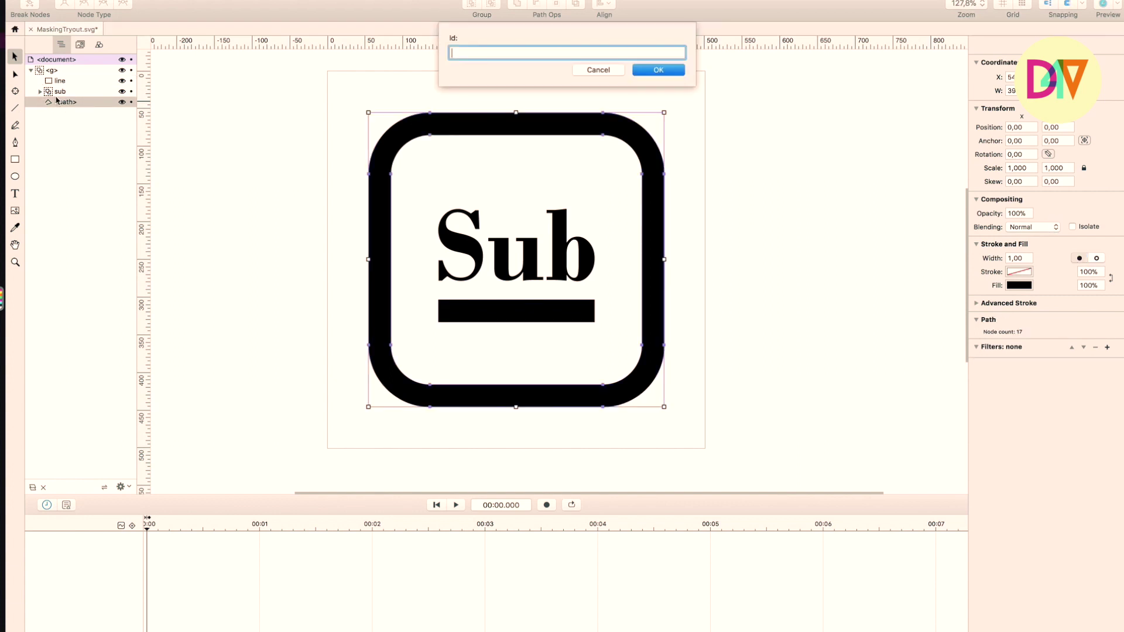
pyautogui.press('Return')
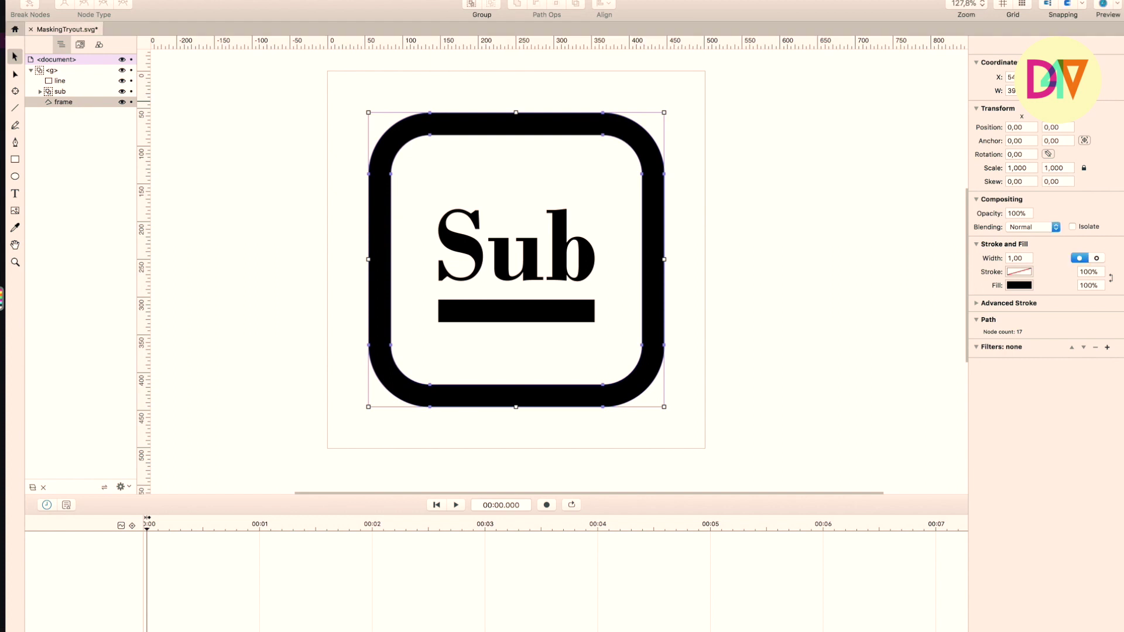
pyautogui.click(96, 91)
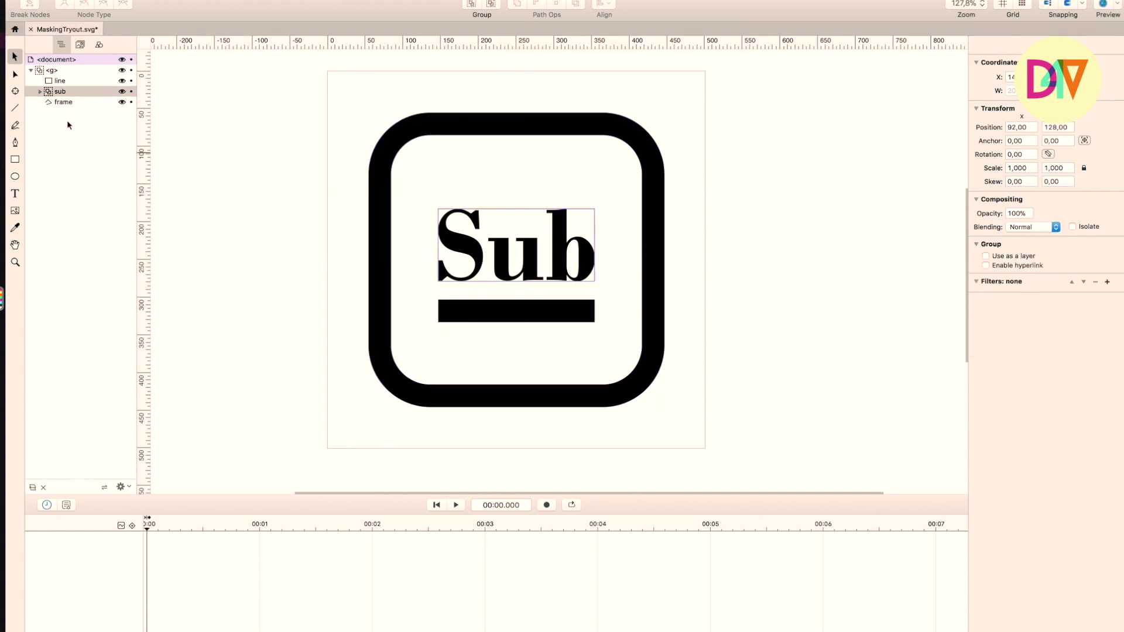
# Step: Draw a rectangle over the underline bar with no fill and a solid black stroke of width 3
pyautogui.click(15, 163)
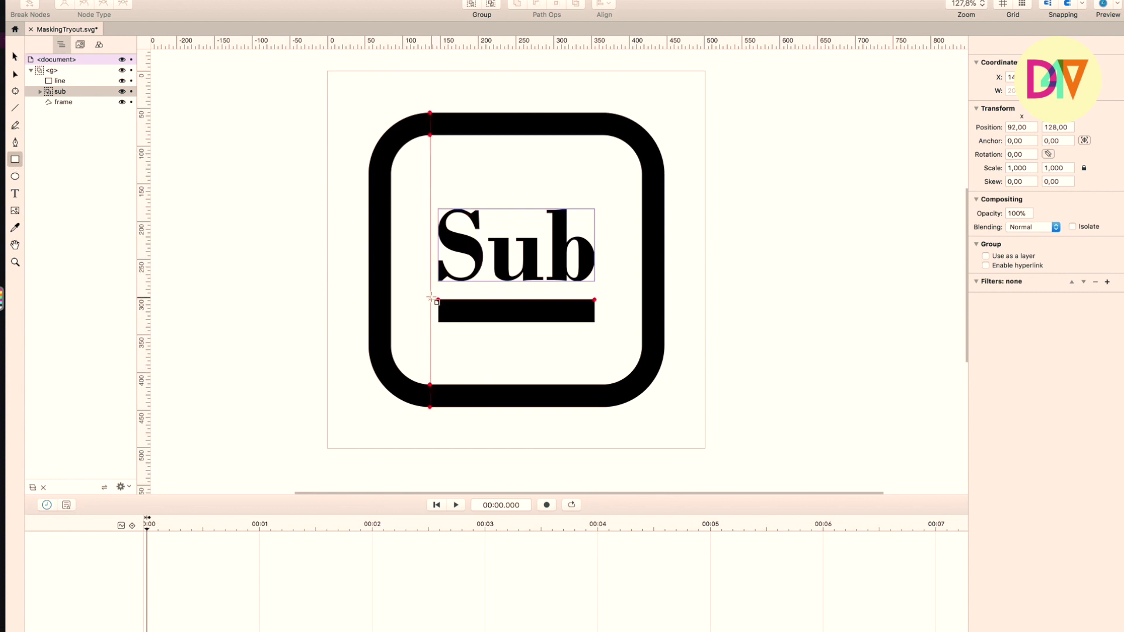
pyautogui.moveTo(431, 297); pyautogui.dragTo(624, 335)
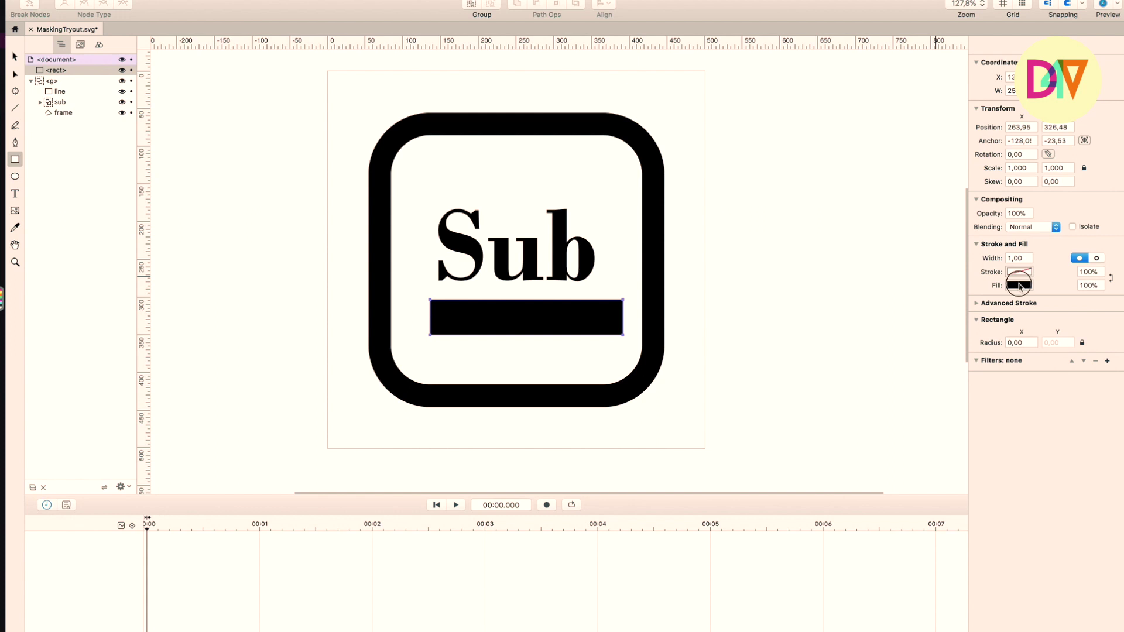
pyautogui.click(1020, 286)
pyautogui.click(991, 314)
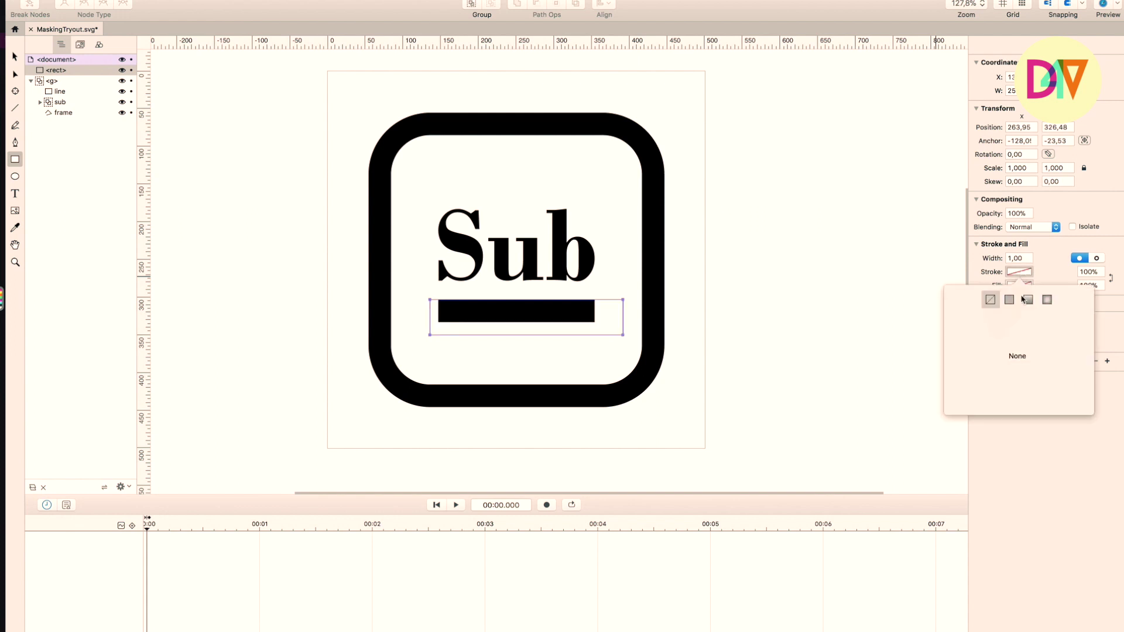
pyautogui.click(1010, 301)
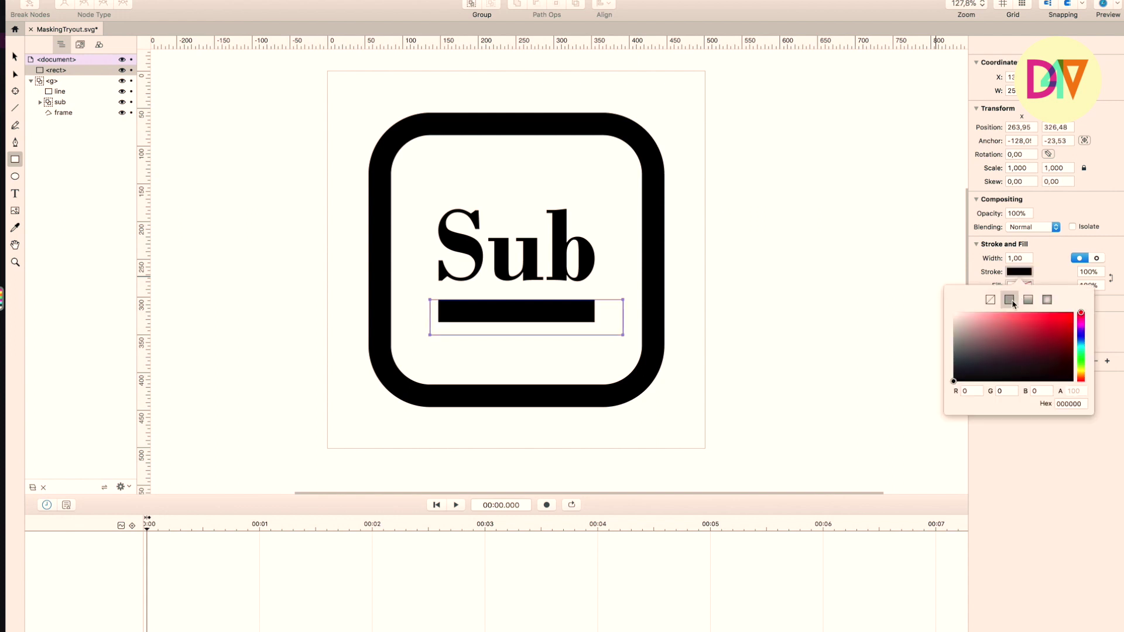
pyautogui.doubleClick(1019, 258)
pyautogui.write('3')
pyautogui.press('Return')
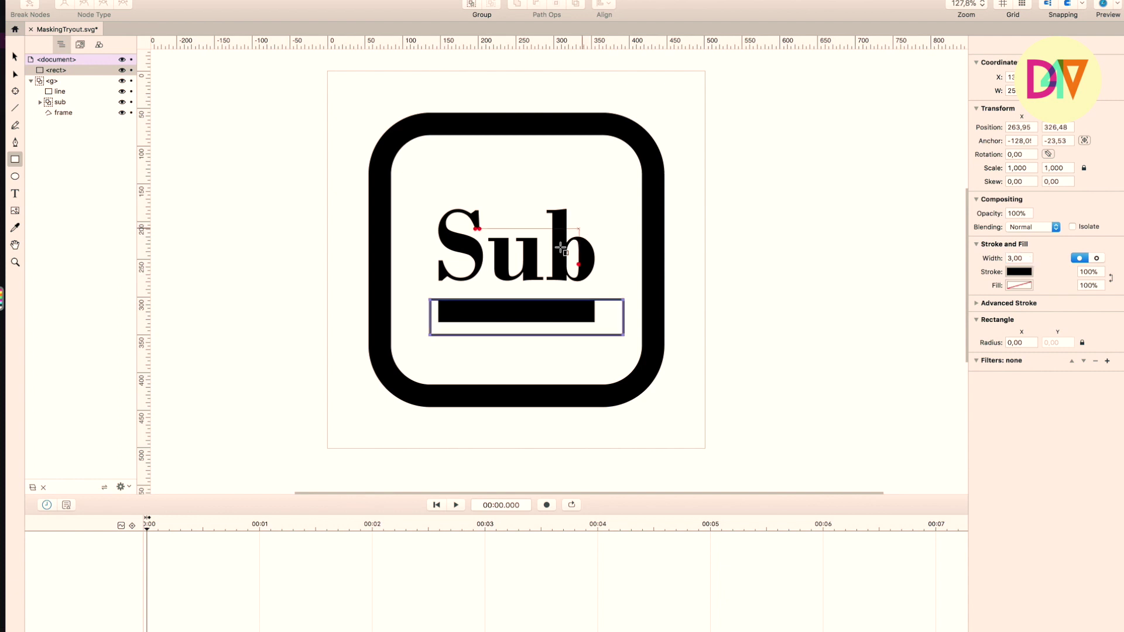
# Step: Resize the rectangle to fit tightly around the underline and move it into the icon group
pyautogui.click(15, 56)
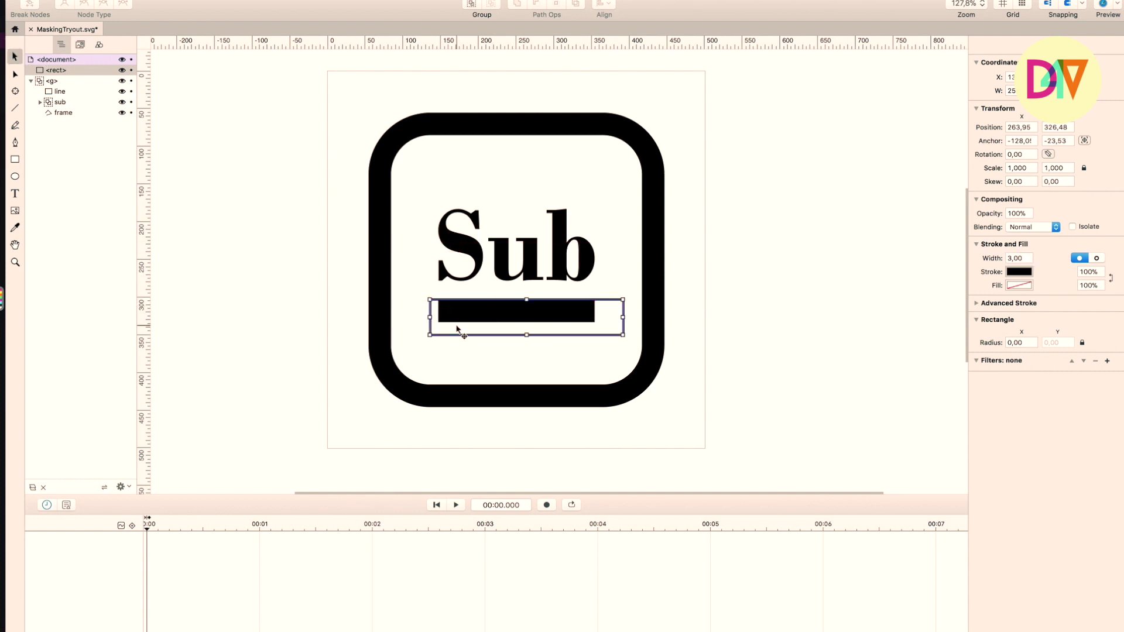
pyautogui.moveTo(622, 299)
pyautogui.mouseDown()
pyautogui.moveTo(597, 290)
pyautogui.moveTo(612, 291)
pyautogui.mouseUp()
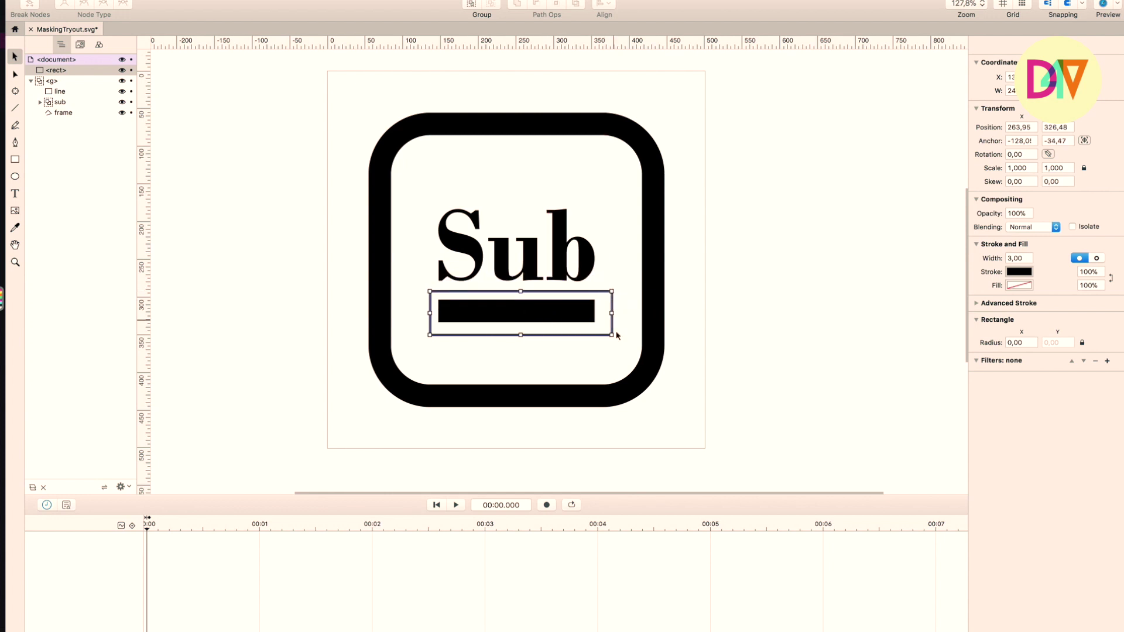
pyautogui.moveTo(612, 335); pyautogui.dragTo(609, 334)
pyautogui.moveTo(43, 69); pyautogui.dragTo(66, 90)
# Step: Re-read the existing-object clipping path instructions in Safari, then return to Keyshape
pyautogui.press('super+Tab')
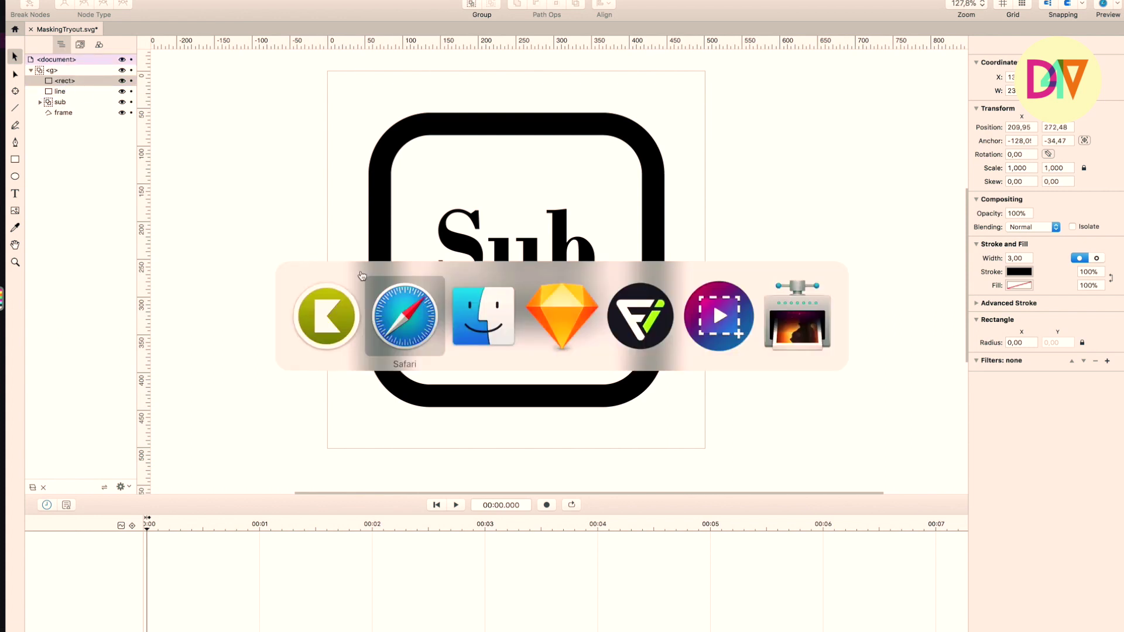
pyautogui.moveTo(546, 336); pyautogui.dragTo(865, 348)
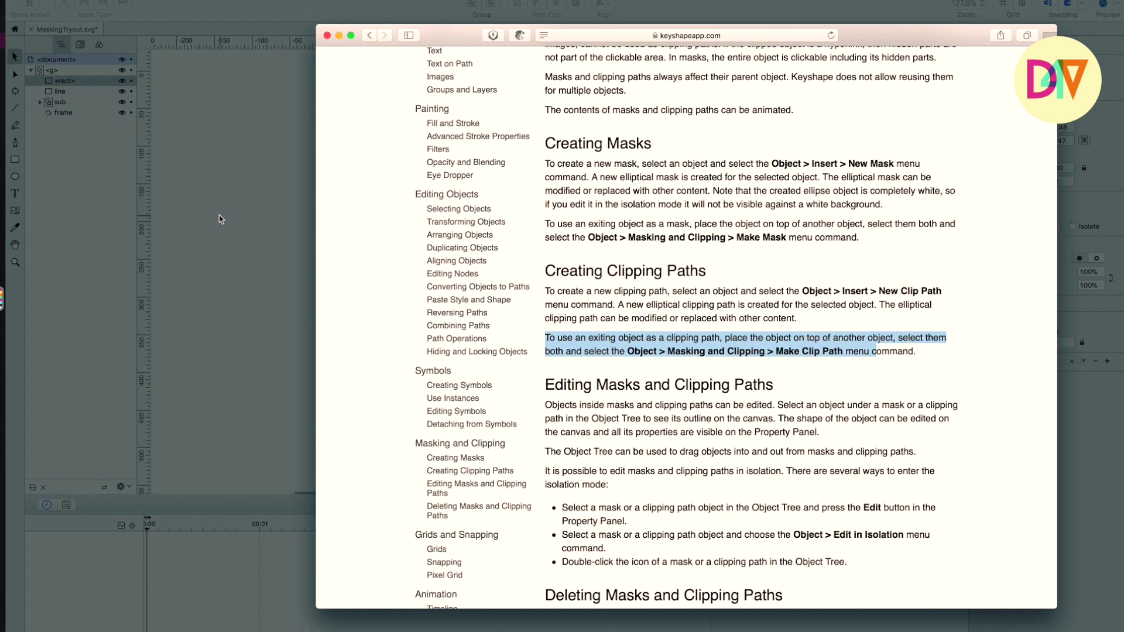
pyautogui.press('super+Tab')
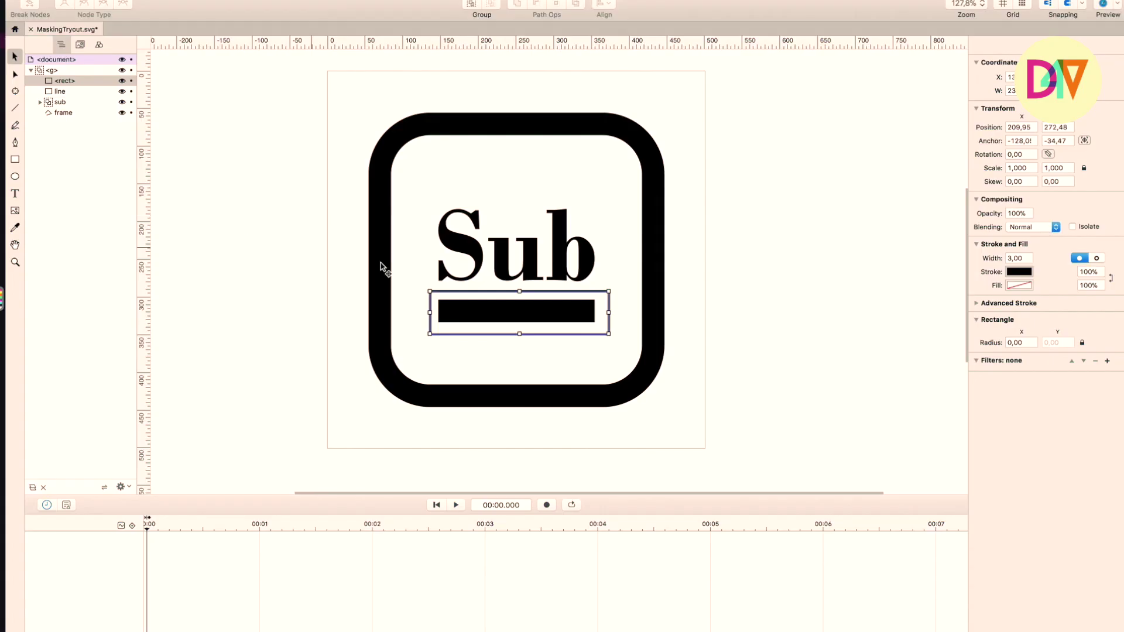
# Step: Shrink the stroked rectangle so it covers only the left part of the underline
pyautogui.keyDown('shift'); pyautogui.click(58, 92); pyautogui.keyUp('shift')
pyautogui.click(97, 113)
pyautogui.click(68, 79)
pyautogui.moveTo(609, 313); pyautogui.dragTo(506, 316)
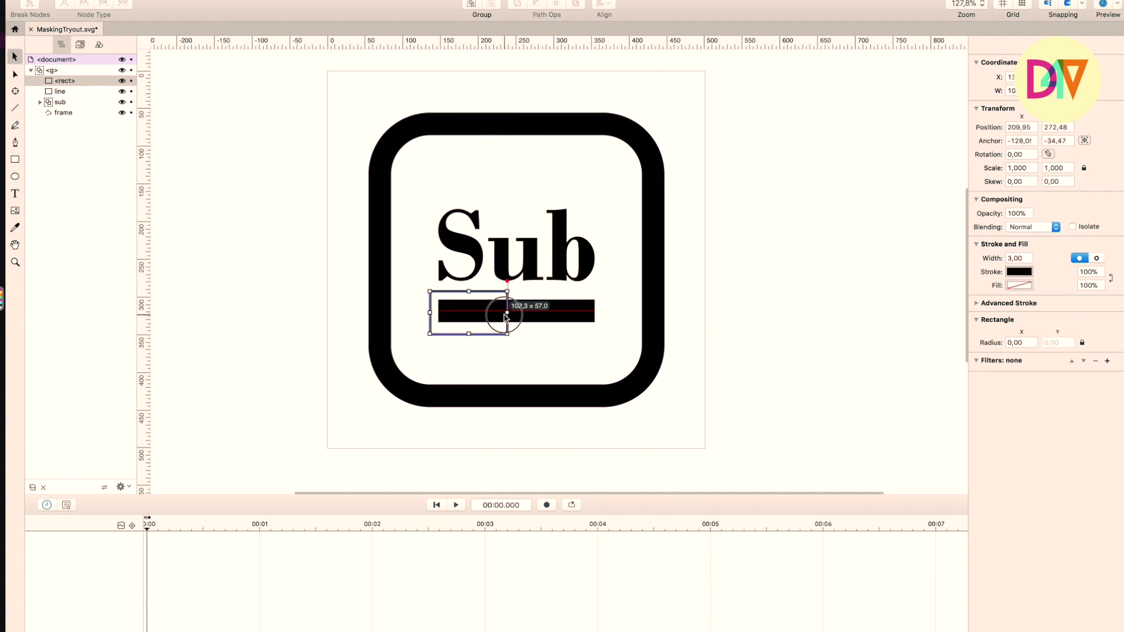
# Step: Select the rectangle with the line and make it ClipPath-1, leaving a short bar under Sub
pyautogui.keyDown('shift'); pyautogui.click(79, 100); pyautogui.keyUp('shift')
pyautogui.click(70, 91)
pyautogui.keyDown('shift'); pyautogui.click(68, 81); pyautogui.keyUp('shift')
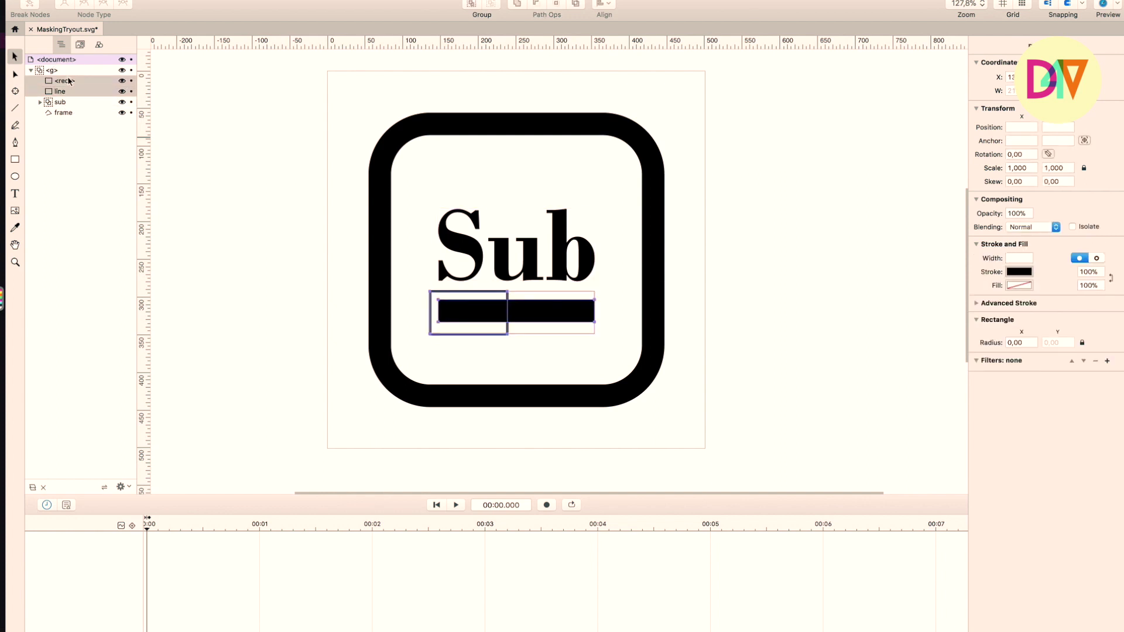
pyautogui.click(140, 1)
pyautogui.moveTo(206, 104)
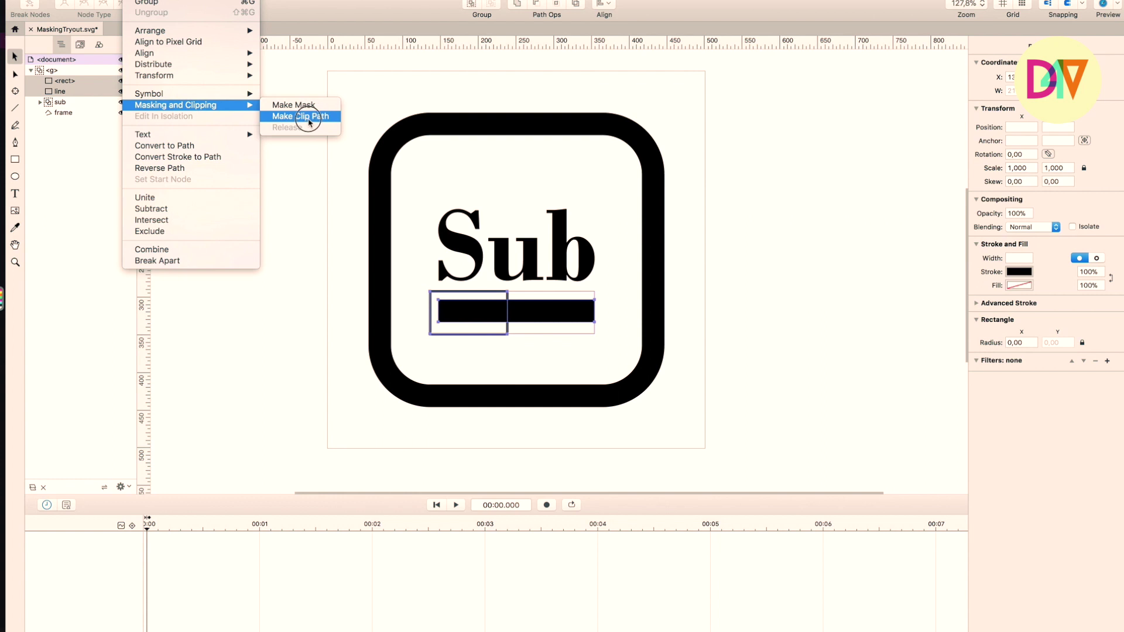
pyautogui.press('super+Tab')
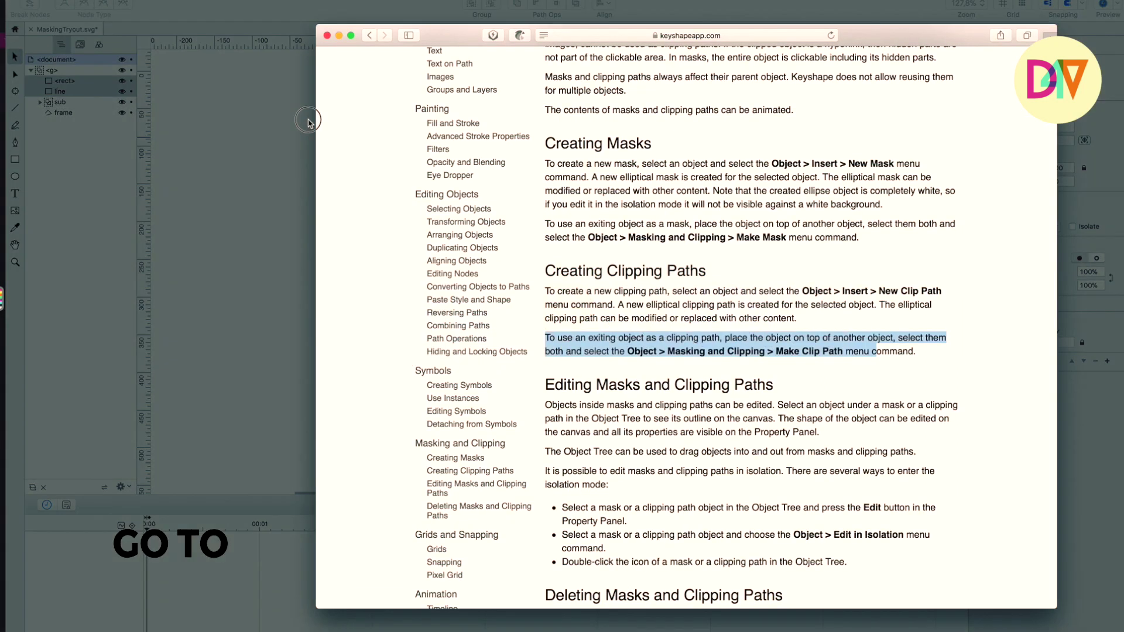
pyautogui.press('super+Tab')
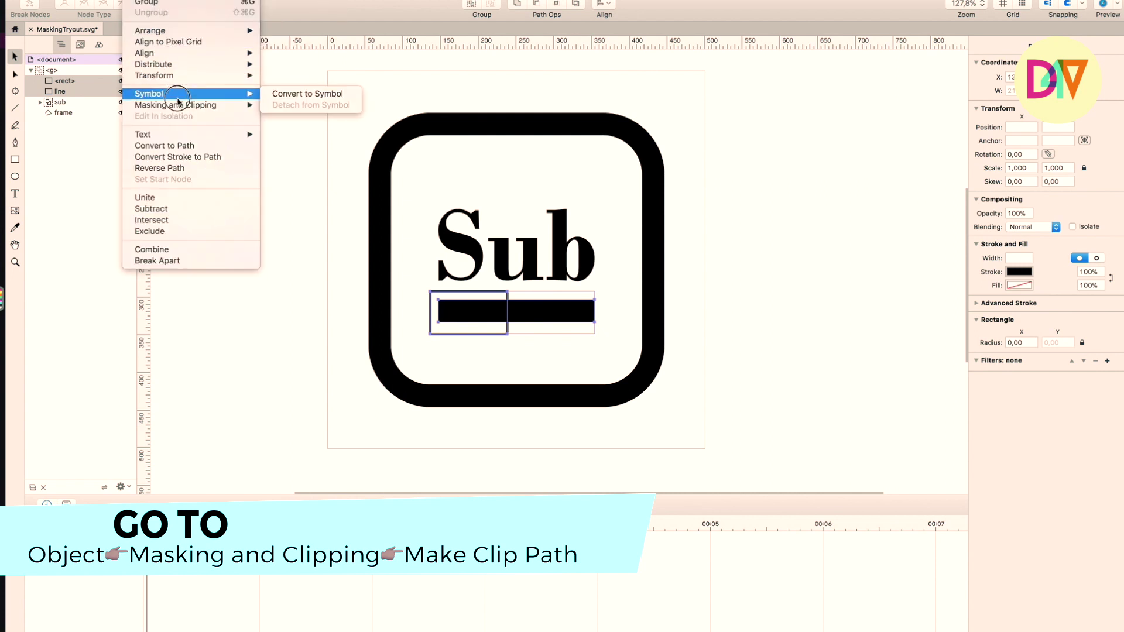
pyautogui.click(304, 116)
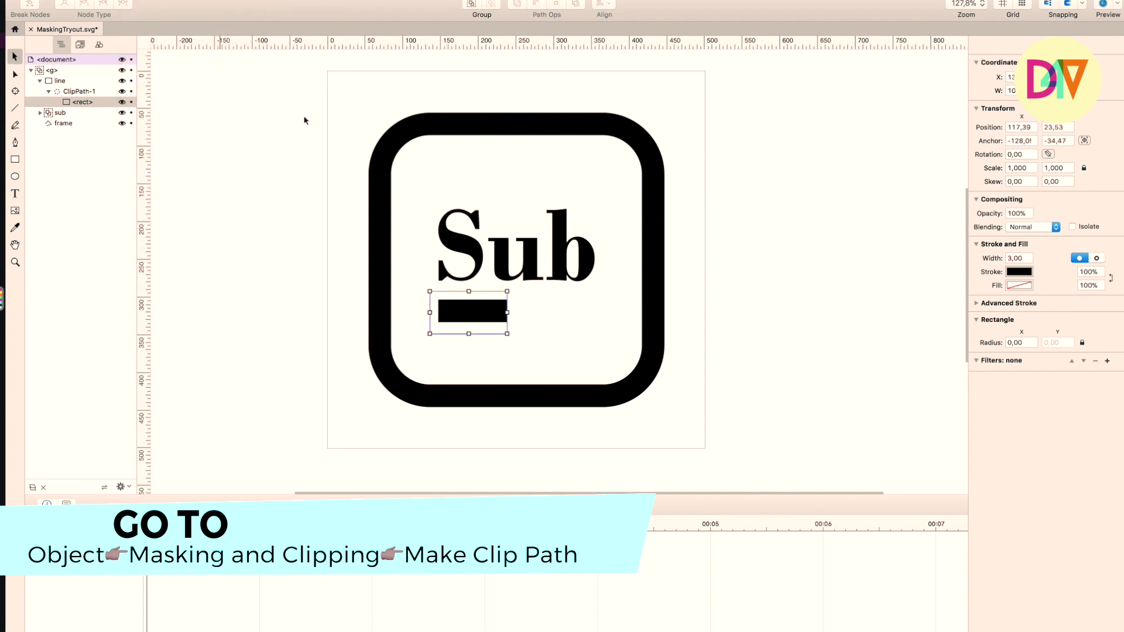